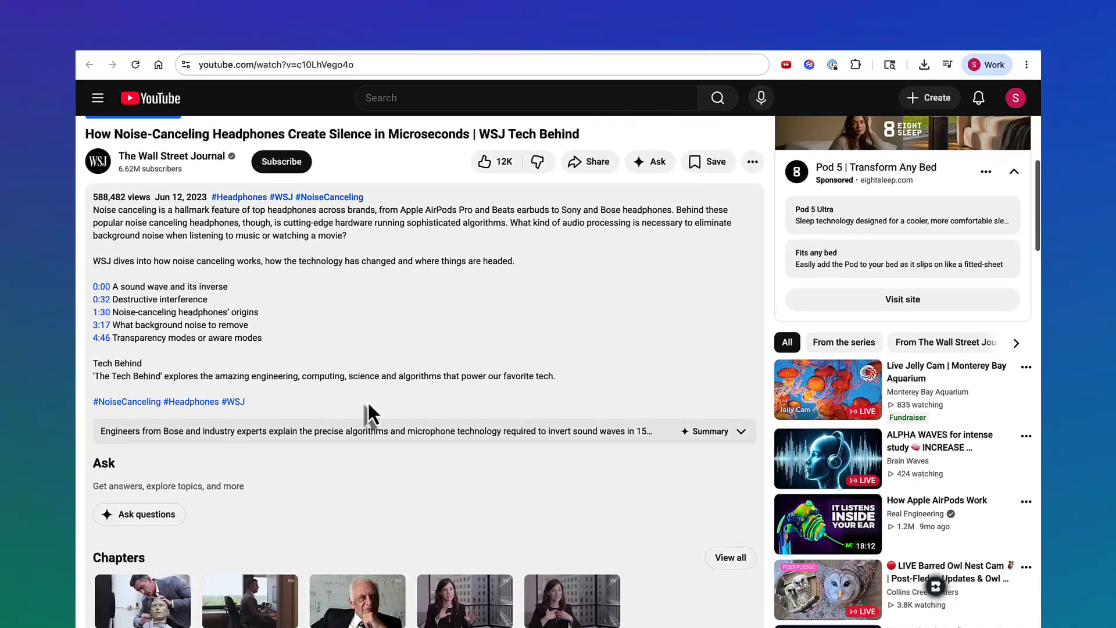
- Show the transcript of the WSJ noise-canceling headphones video
{"action": "scroll", "coordinate": [264, 447], "scroll_direction": "down", "scroll_amount": 3}
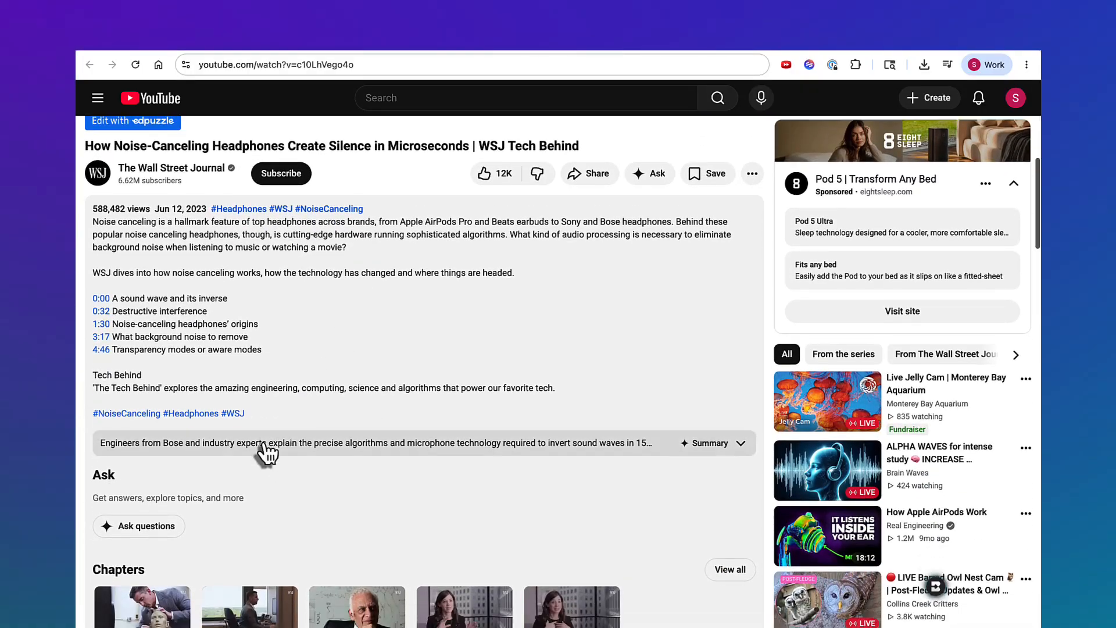
{"action": "scroll", "coordinate": [263, 472], "scroll_direction": "down", "scroll_amount": 1}
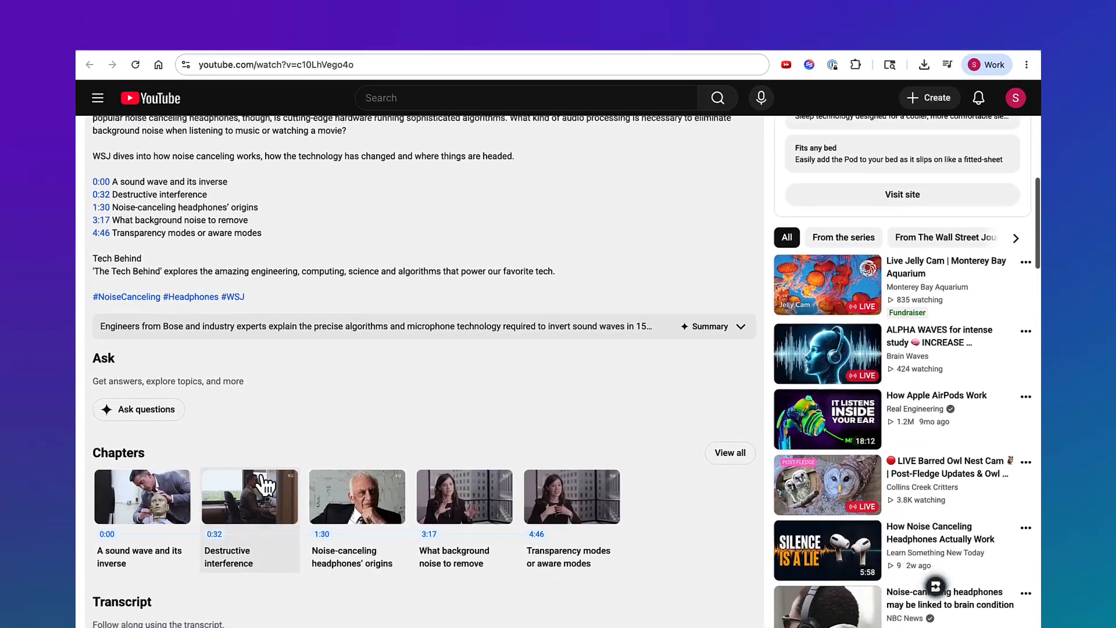
{"action": "scroll", "coordinate": [262, 478], "scroll_direction": "up", "scroll_amount": 3}
{"action": "scroll", "coordinate": [260, 472], "scroll_direction": "down", "scroll_amount": 2}
{"action": "scroll", "coordinate": [258, 441], "scroll_direction": "up", "scroll_amount": 3}
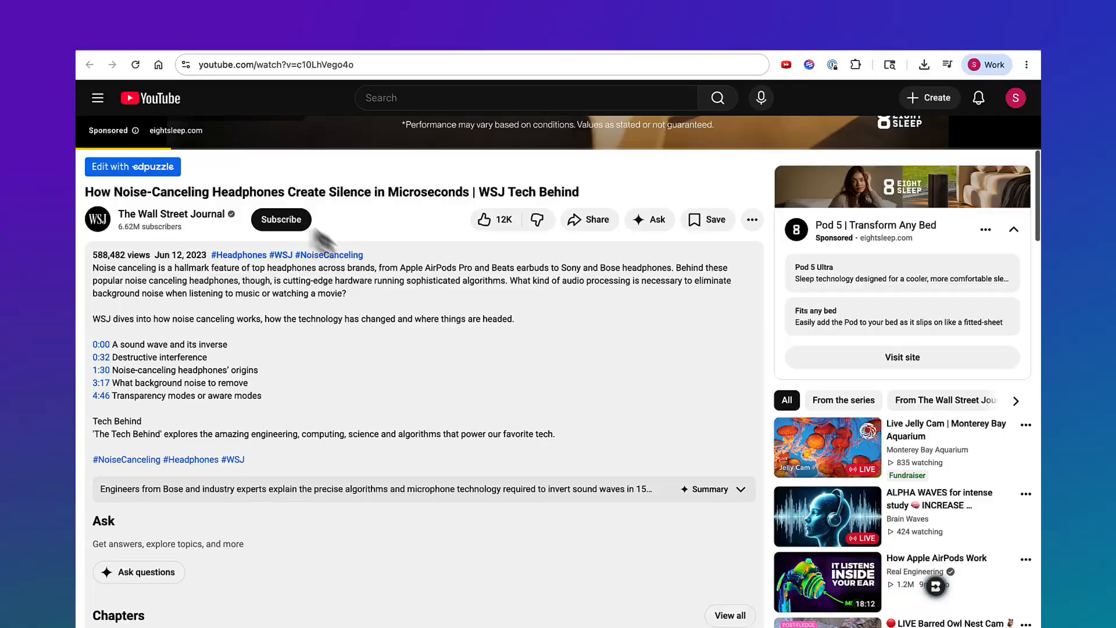
{"action": "scroll", "coordinate": [355, 455], "scroll_direction": "down", "scroll_amount": 6}
{"action": "scroll", "coordinate": [356, 459], "scroll_direction": "down", "scroll_amount": 1}
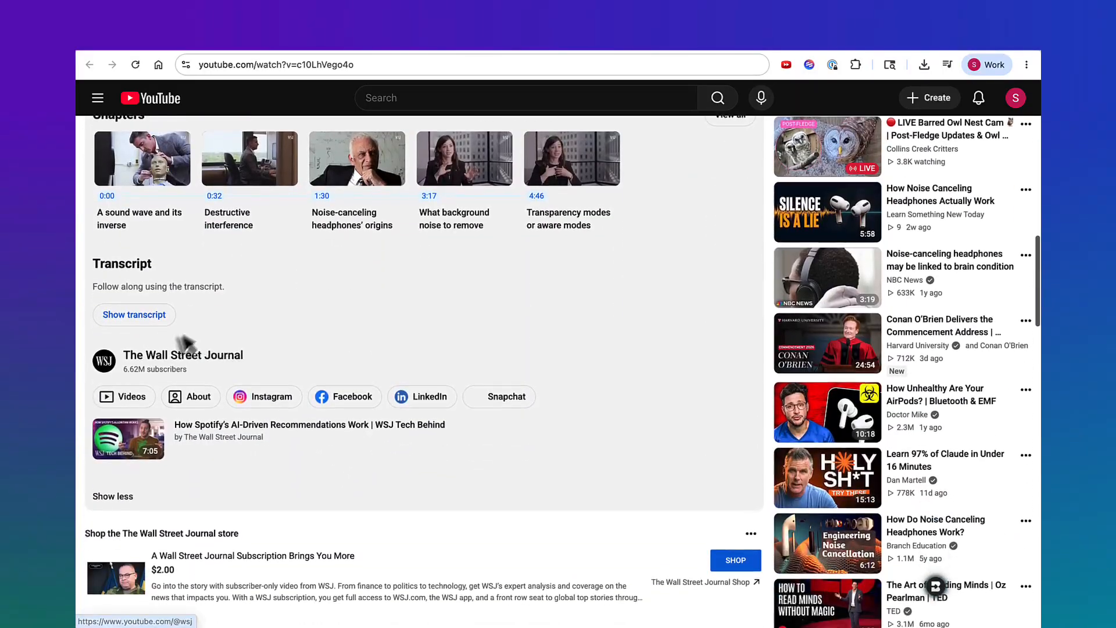
{"action": "scroll", "coordinate": [136, 313], "scroll_direction": "up", "scroll_amount": 7}
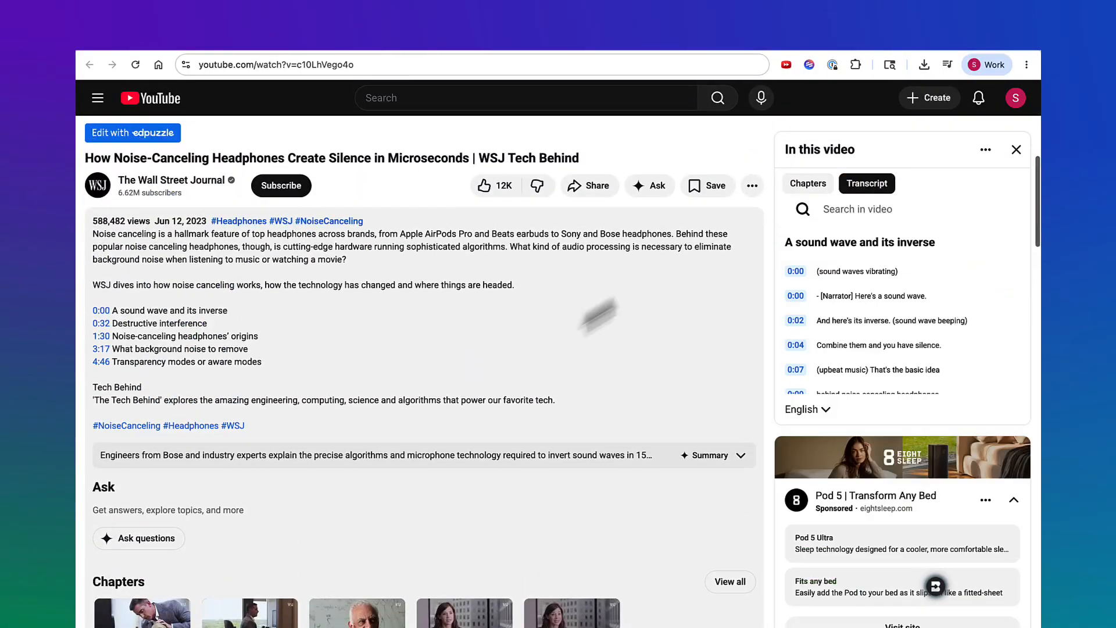
- Copy the video's whole transcript, switch to ChatGPT and paste it into a new chat message
{"action": "left_click_drag", "start_coordinate": [805, 265], "coordinate": [849, 334]}
{"action": "scroll", "coordinate": [849, 323], "scroll_direction": "down", "scroll_amount": 8}
{"action": "scroll", "coordinate": [849, 333], "scroll_direction": "down", "scroll_amount": 13}
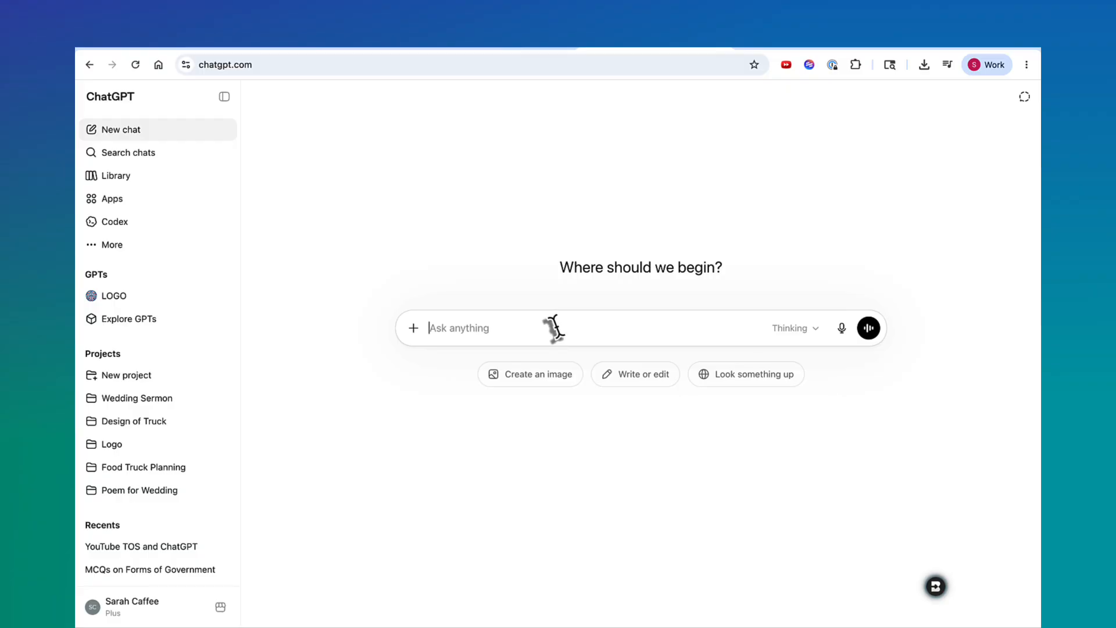
{"action": "key", "text": "ctrl+v"}
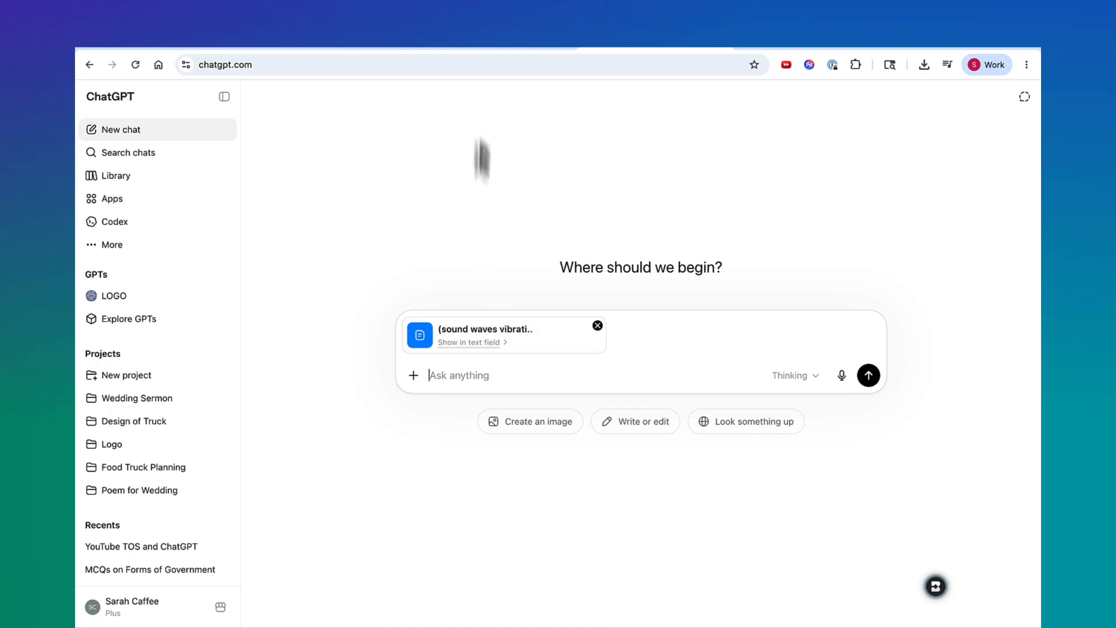
- Switch to the Edpuzzle Videos Slides deck, copy the full "AI Prompt for Distractors" text from slide 35, and paste it into the ChatGPT message
{"action": "left_click", "coordinate": [374, 51]}
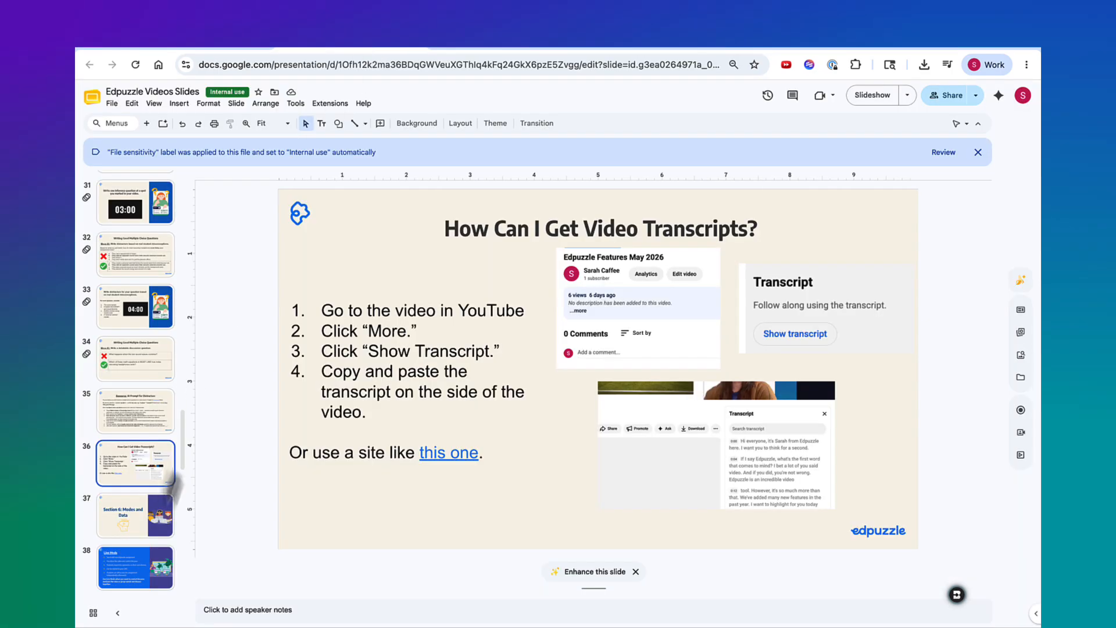
{"action": "scroll", "coordinate": [166, 496], "scroll_direction": "down", "scroll_amount": 1}
{"action": "left_click", "coordinate": [143, 401]}
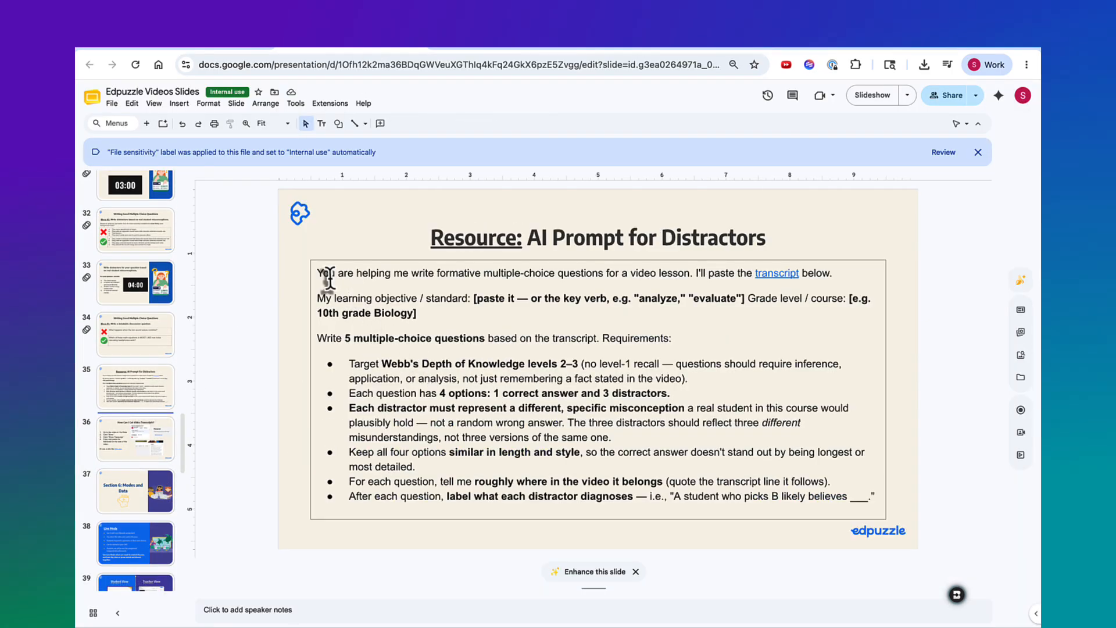
{"action": "left_click_drag", "start_coordinate": [316, 274], "coordinate": [584, 454]}
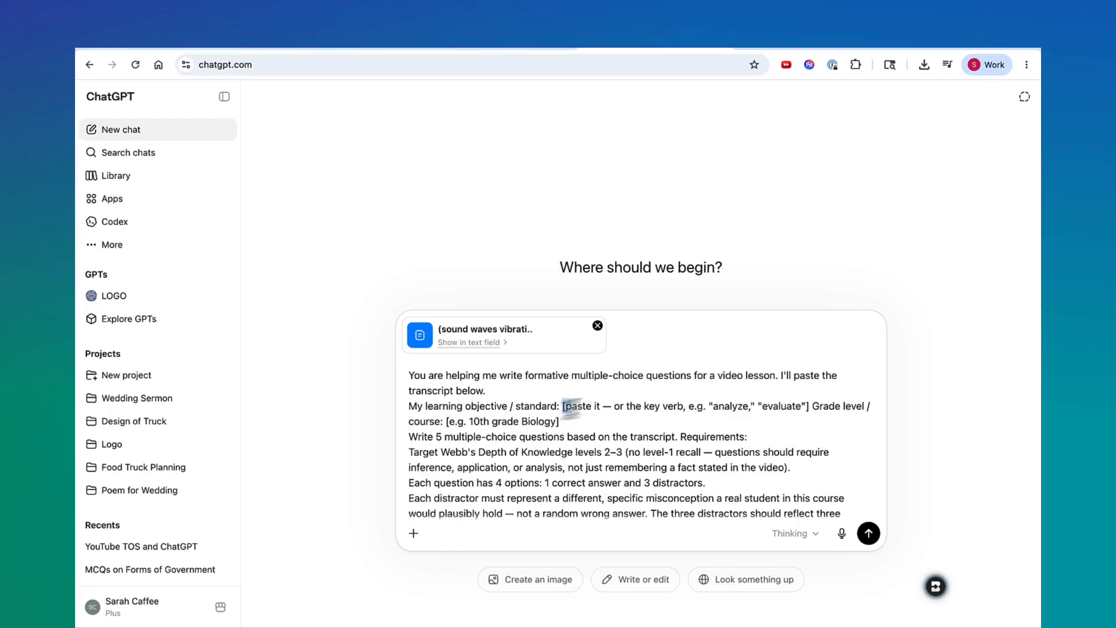
- Set the prompt's objective to "Analyze how sound waves interact in noise canceling headphones." and its grade level to "10th grade physics", and send it
{"action": "left_click_drag", "start_coordinate": [570, 408], "coordinate": [756, 396]}
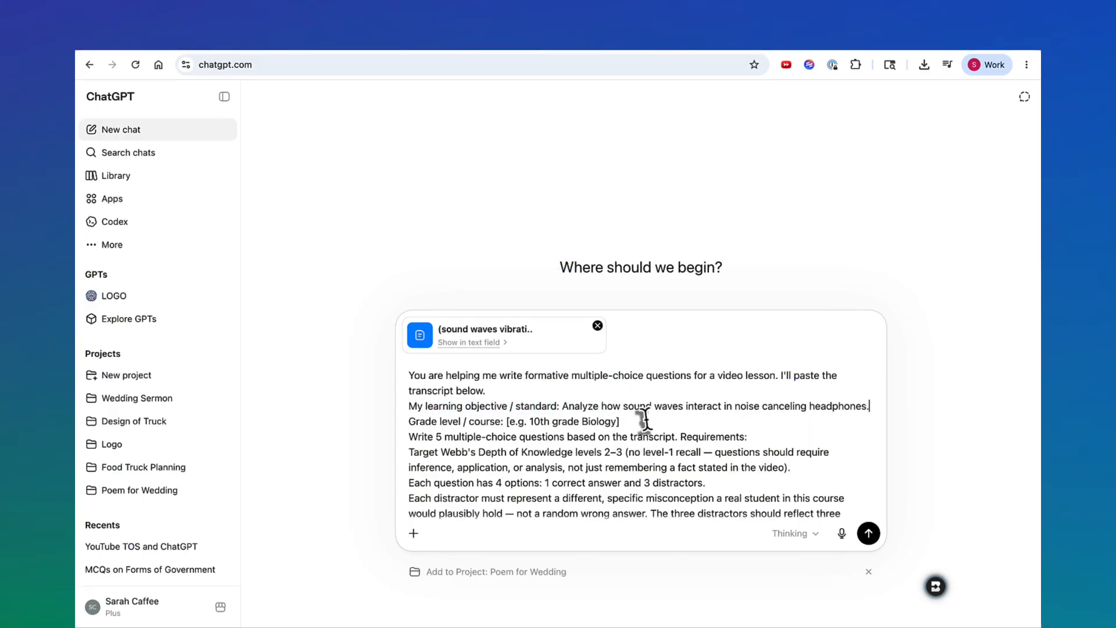
{"action": "left_click_drag", "start_coordinate": [644, 419], "coordinate": [503, 423]}
{"action": "type", "text": "10th grade physics"}
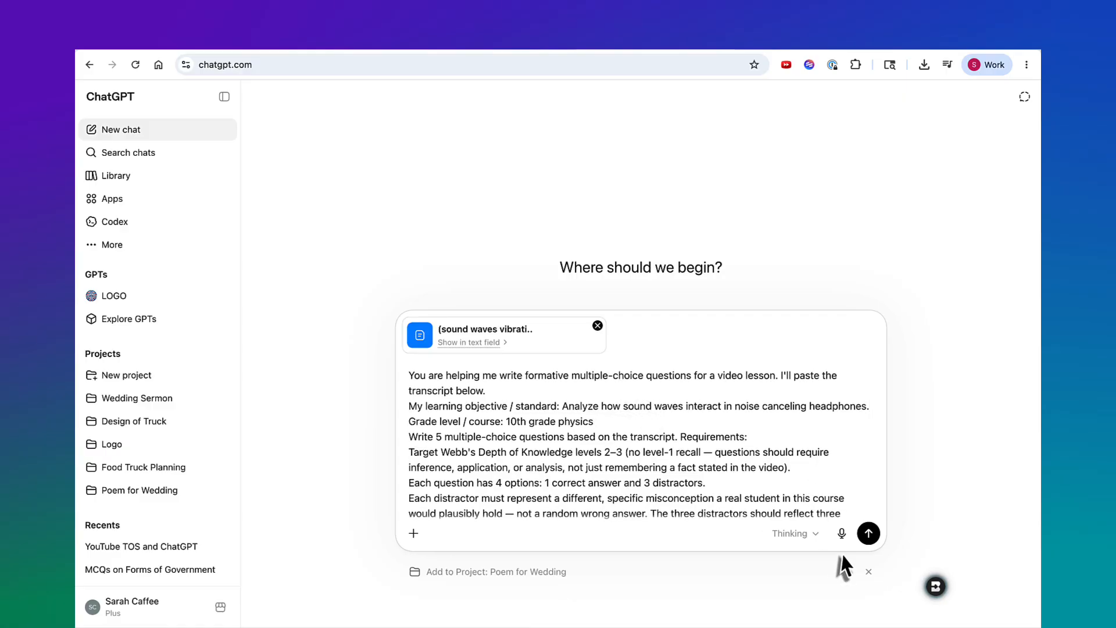
{"action": "left_click", "coordinate": [868, 533]}
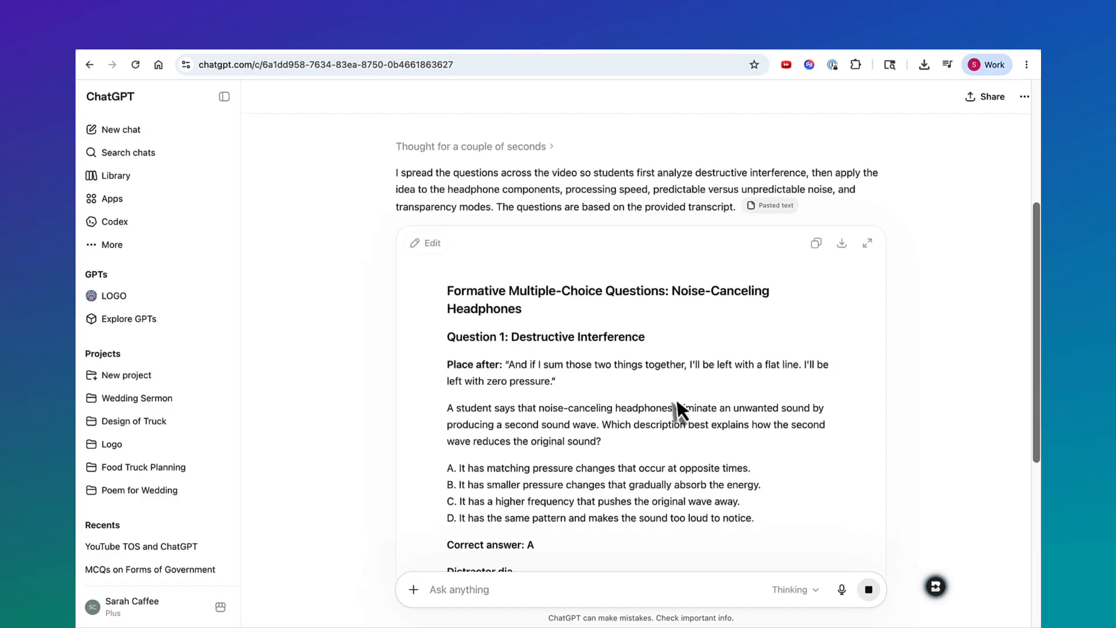
- Examine the generated multiple-choice questions, their placement quotes, answer options and distractor diagnoses
{"action": "scroll", "coordinate": [670, 423], "scroll_direction": "down", "scroll_amount": 2}
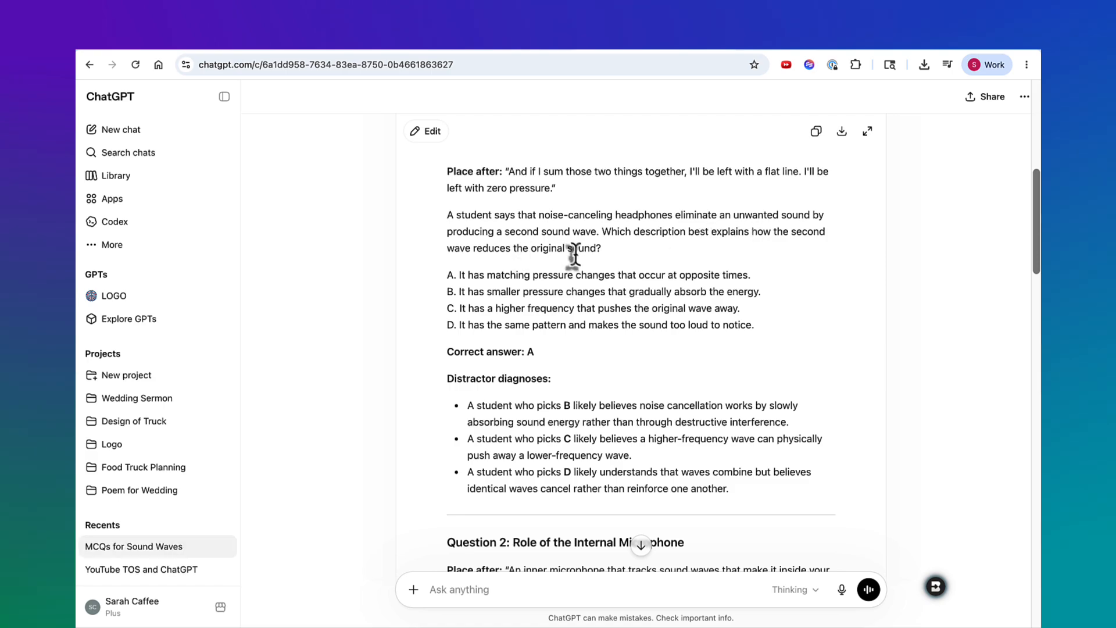
{"action": "scroll", "coordinate": [526, 352], "scroll_direction": "down", "scroll_amount": 1}
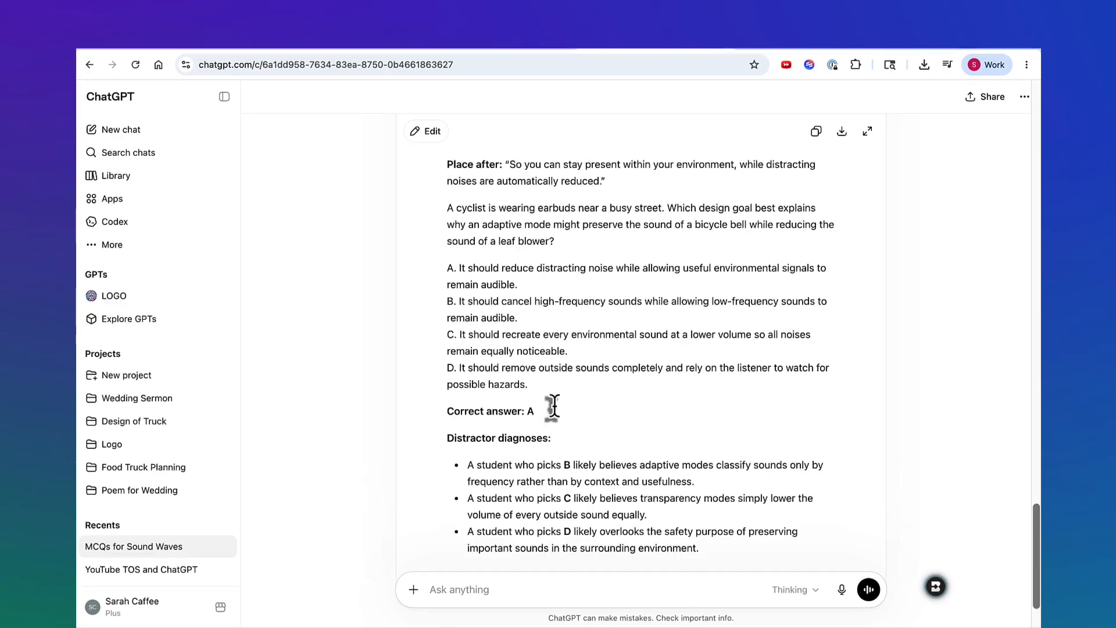
{"action": "scroll", "coordinate": [554, 405], "scroll_direction": "up", "scroll_amount": 20}
{"action": "scroll", "coordinate": [554, 405], "scroll_direction": "down", "scroll_amount": 10}
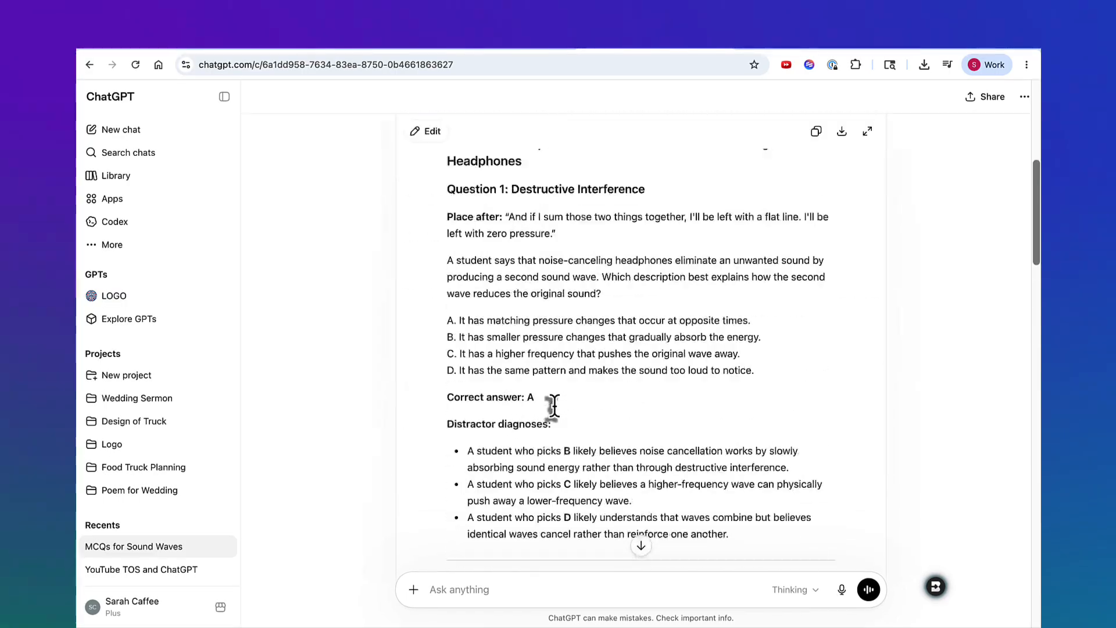
{"action": "scroll", "coordinate": [553, 405], "scroll_direction": "up", "scroll_amount": 3}
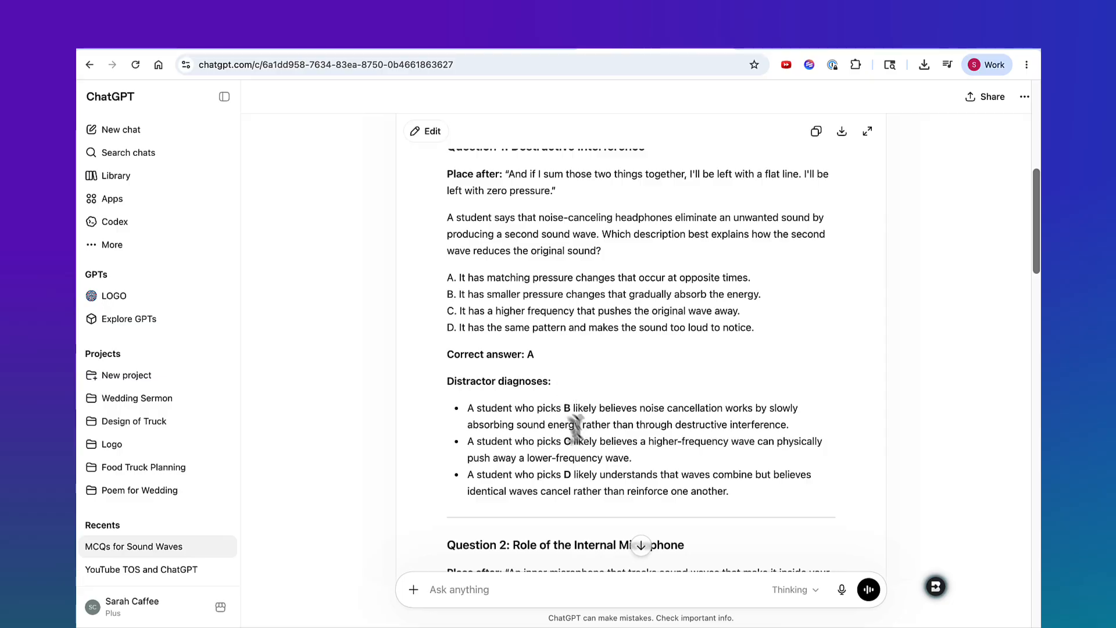
{"action": "scroll", "coordinate": [582, 422], "scroll_direction": "down", "scroll_amount": 1}
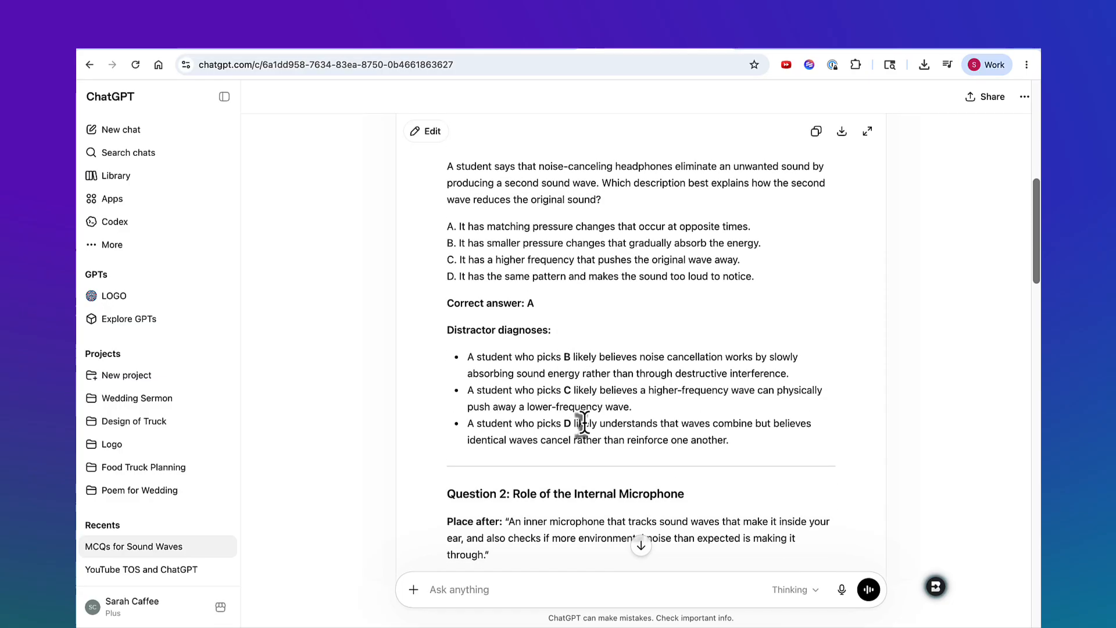
{"action": "scroll", "coordinate": [593, 387], "scroll_direction": "down", "scroll_amount": 15}
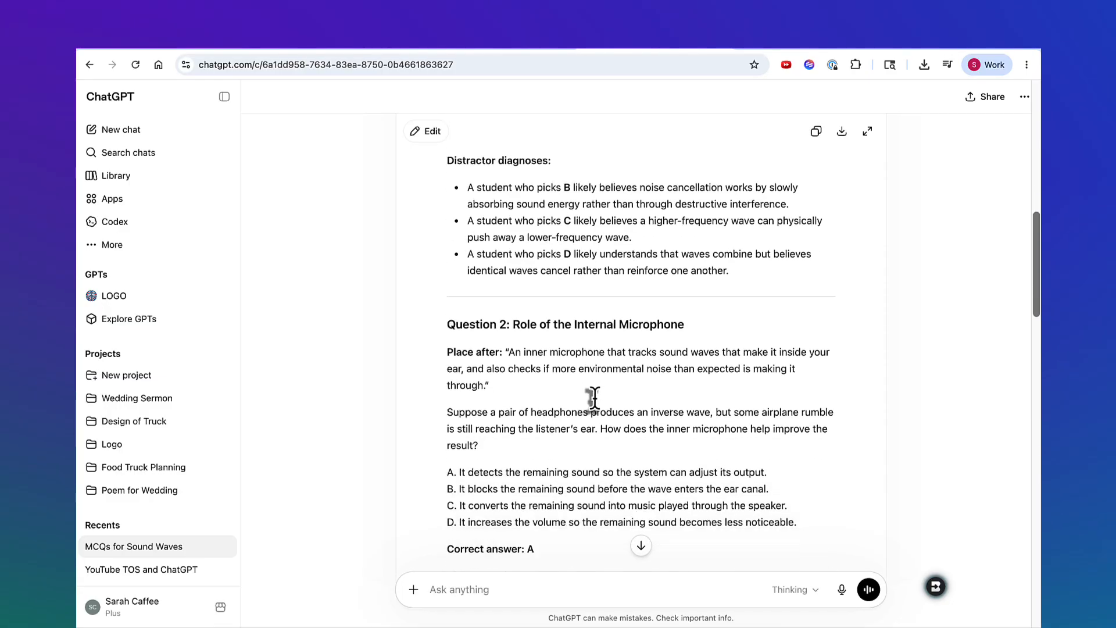
{"action": "scroll", "coordinate": [593, 399], "scroll_direction": "down", "scroll_amount": 5}
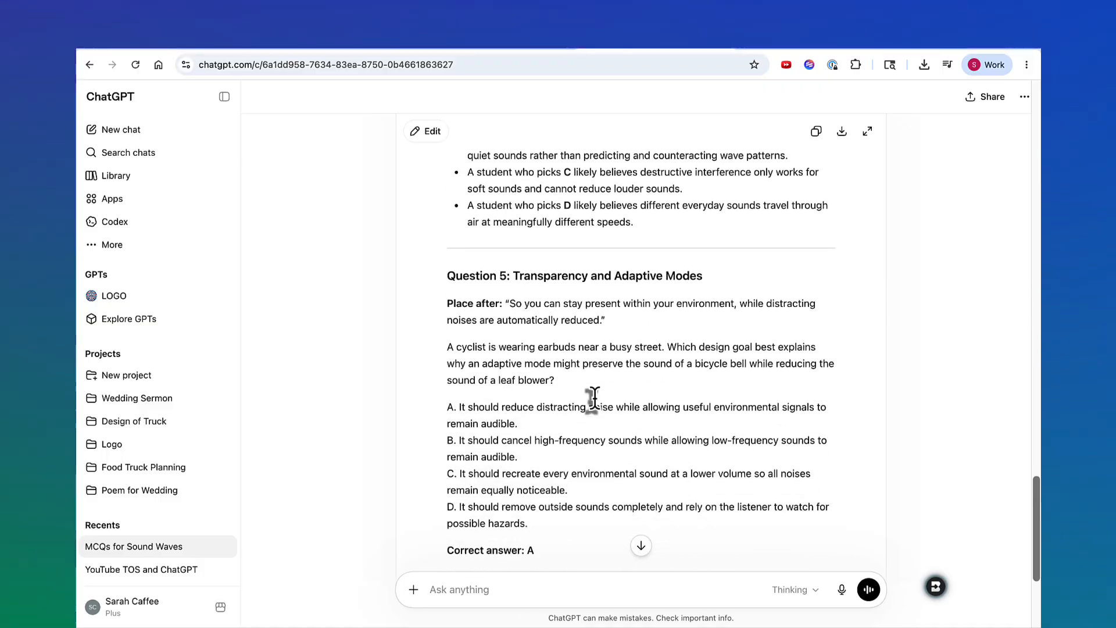
{"action": "scroll", "coordinate": [590, 394], "scroll_direction": "up", "scroll_amount": 6}
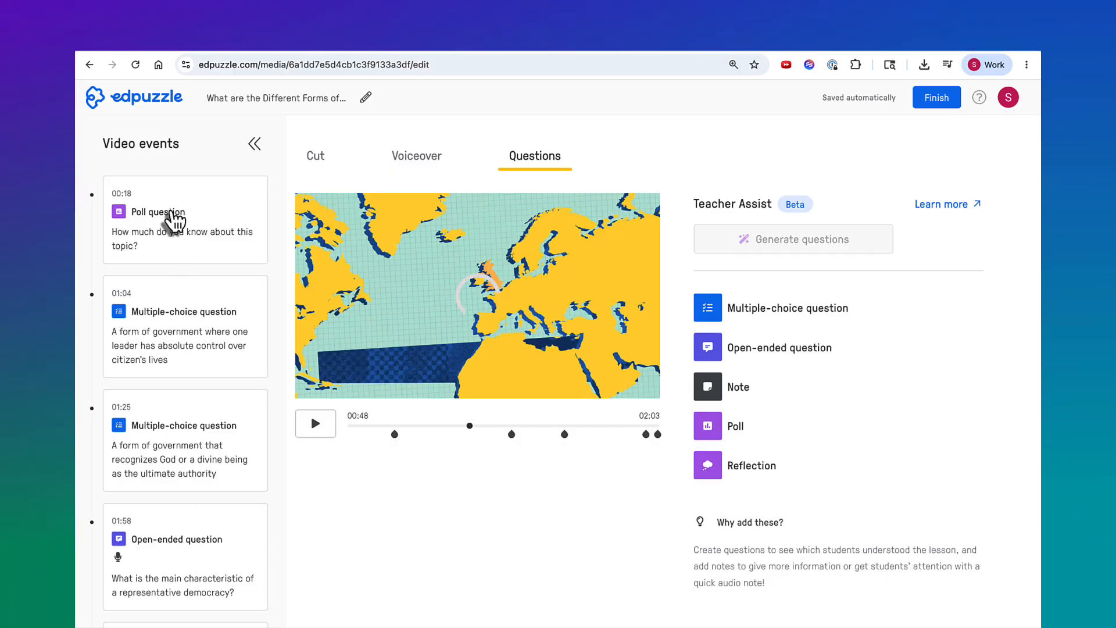
- Switch to the Edpuzzle video editor and reword the 00:18 poll question as "How much do you know about different forms of government?"
{"action": "left_click", "coordinate": [172, 220]}
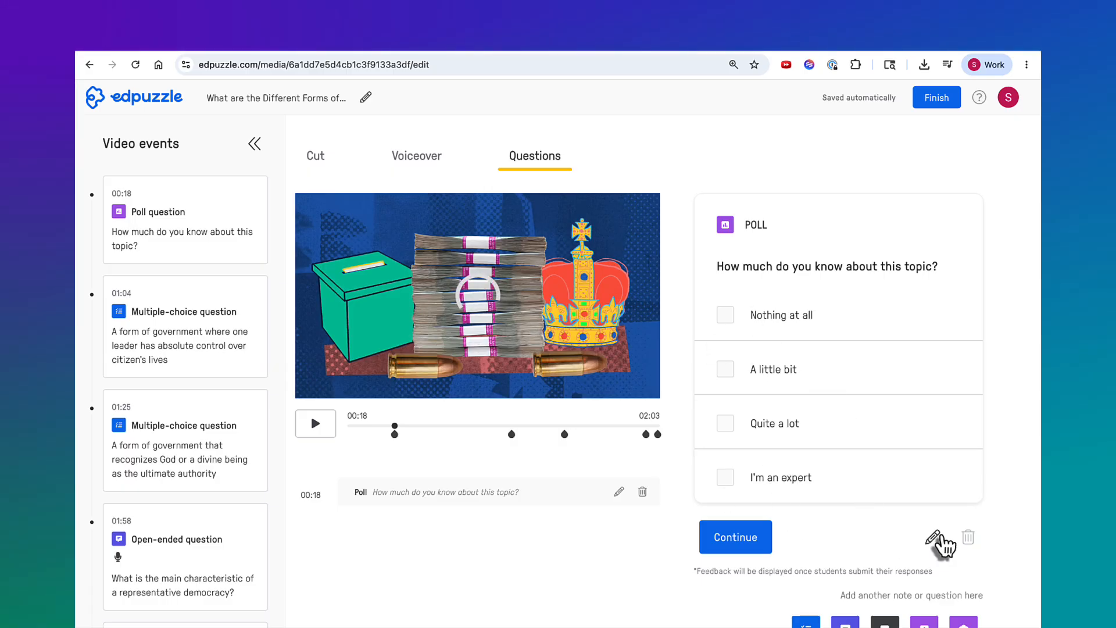
{"action": "left_click", "coordinate": [935, 539]}
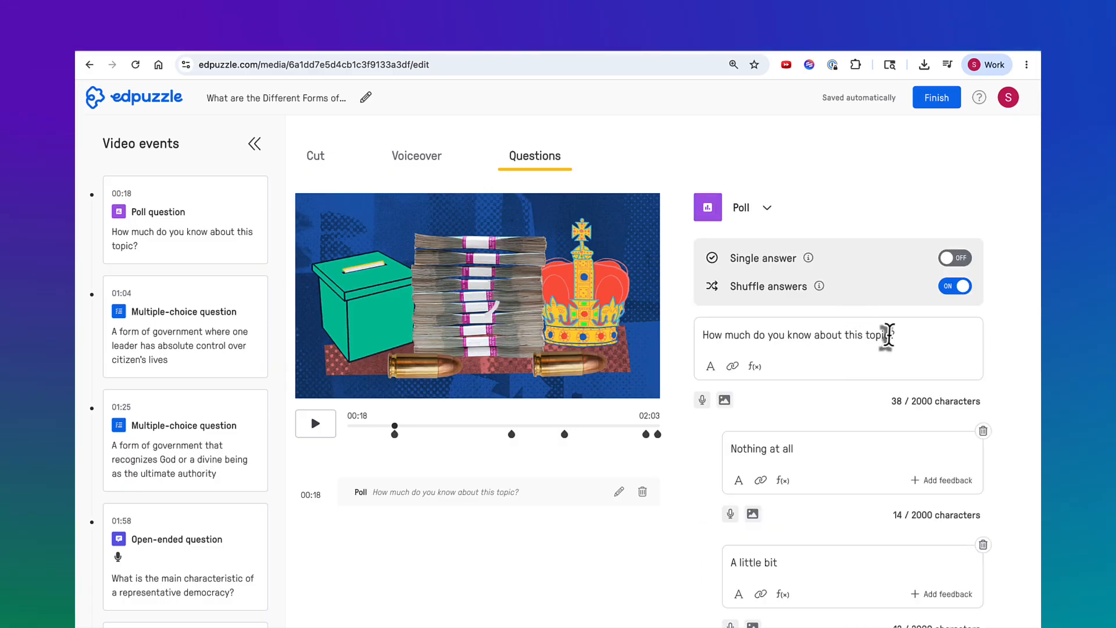
{"action": "left_click_drag", "start_coordinate": [895, 335], "coordinate": [816, 339]}
{"action": "key", "text": "BackSpace"}
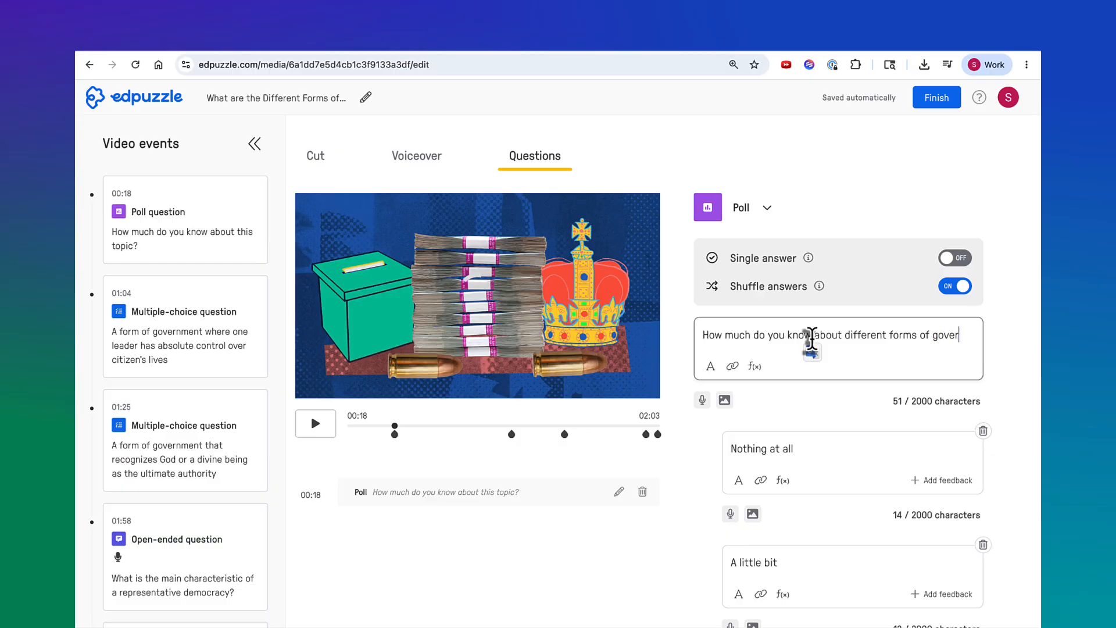
{"action": "type", "text": "neme"}
{"action": "key", "text": "BackSpace"}
{"action": "key", "text": "BackSpace"}
{"action": "key", "text": "BackSpace"}
{"action": "key", "text": "BackSpace"}
{"action": "type", "text": "ment?"}
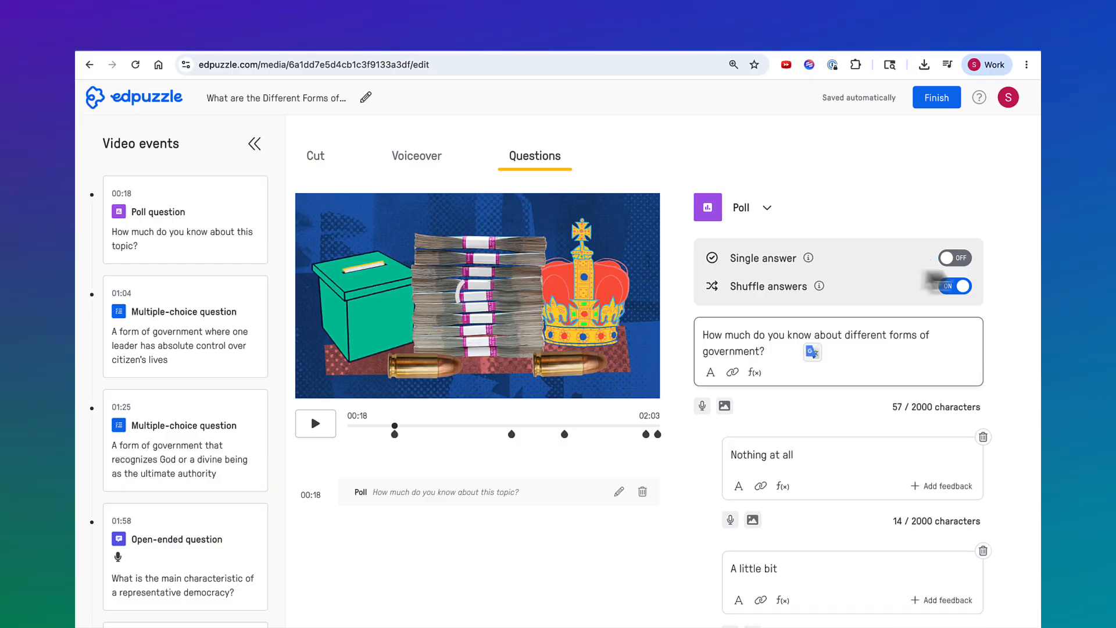
- Restrict the poll to a single answer and save the edited question
{"action": "left_click", "coordinate": [955, 257]}
{"action": "scroll", "coordinate": [953, 439], "scroll_direction": "down", "scroll_amount": 5}
{"action": "scroll", "coordinate": [948, 453], "scroll_direction": "down", "scroll_amount": 2}
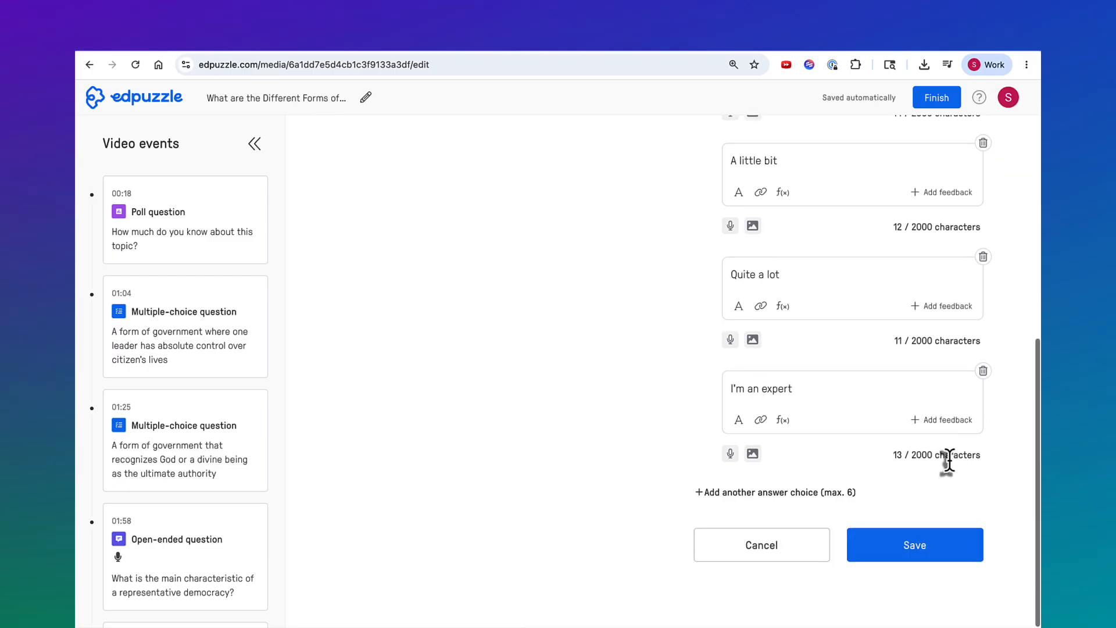
{"action": "left_click", "coordinate": [912, 563]}
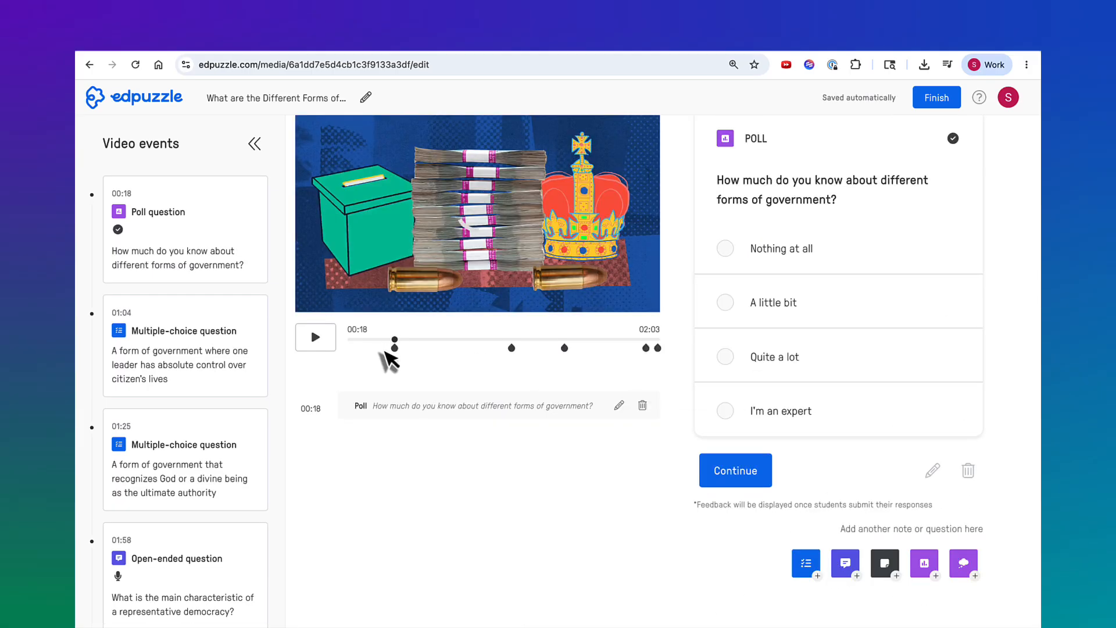
- View the 01:04 multiple-choice question, and start a new multiple-choice question at 00:44 in the video
{"action": "left_click", "coordinate": [253, 375]}
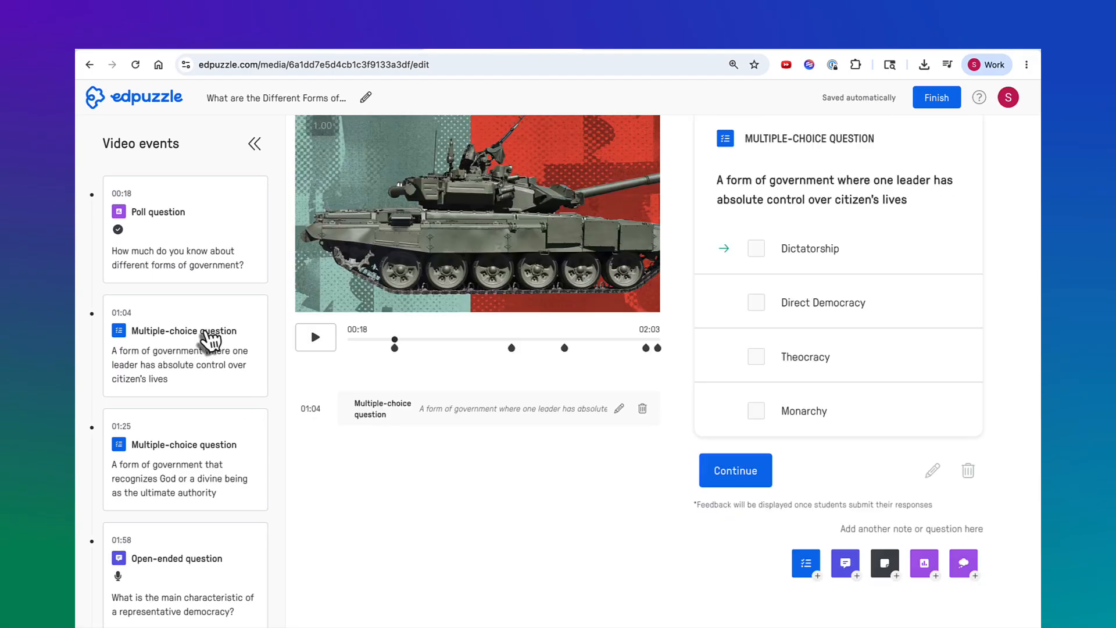
{"action": "left_click", "coordinate": [458, 340]}
{"action": "left_click", "coordinate": [316, 409]}
{"action": "left_click", "coordinate": [316, 406]}
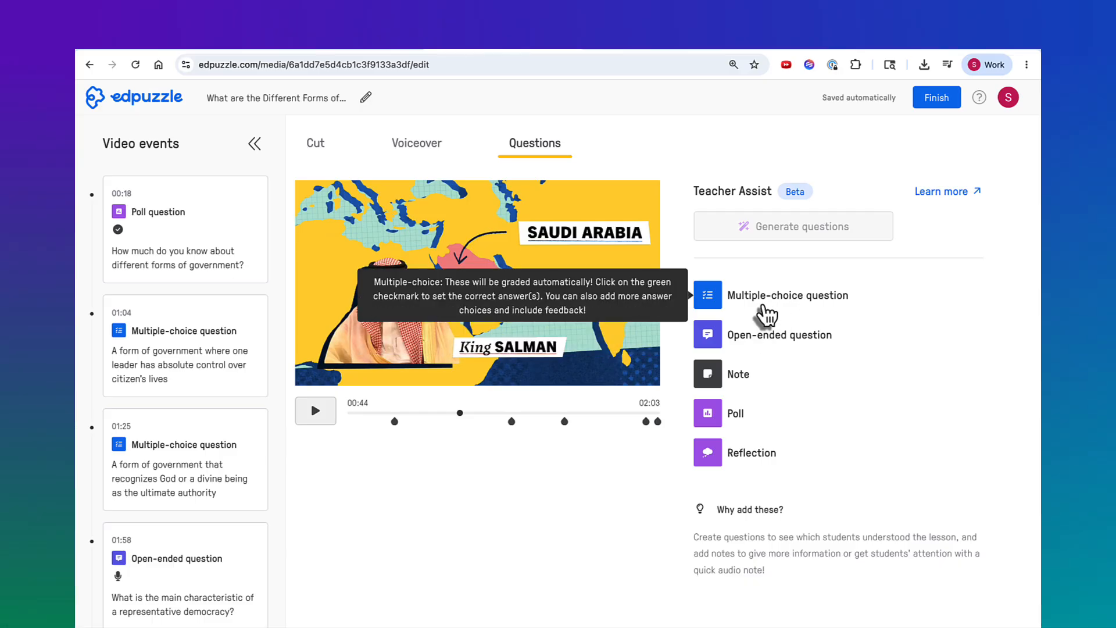
{"action": "left_click", "coordinate": [766, 315]}
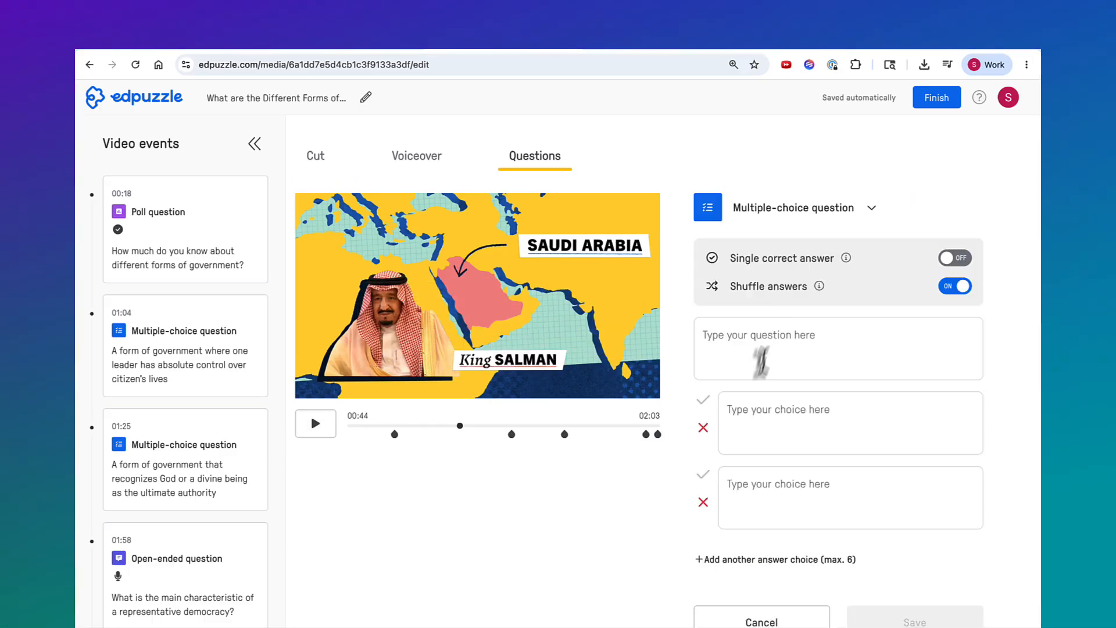
{"action": "left_click", "coordinate": [756, 360]}
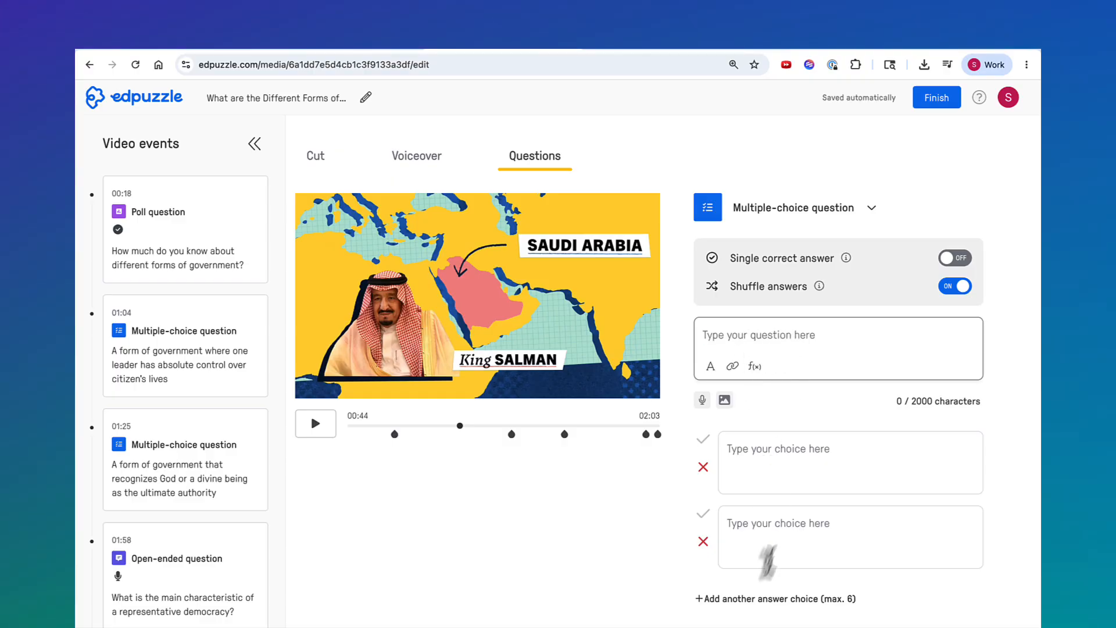
- Record an audio clip of about 13 seconds for the new multiple-choice question
{"action": "scroll", "coordinate": [777, 582], "scroll_direction": "down", "scroll_amount": 3}
{"action": "scroll", "coordinate": [779, 572], "scroll_direction": "up", "scroll_amount": 3}
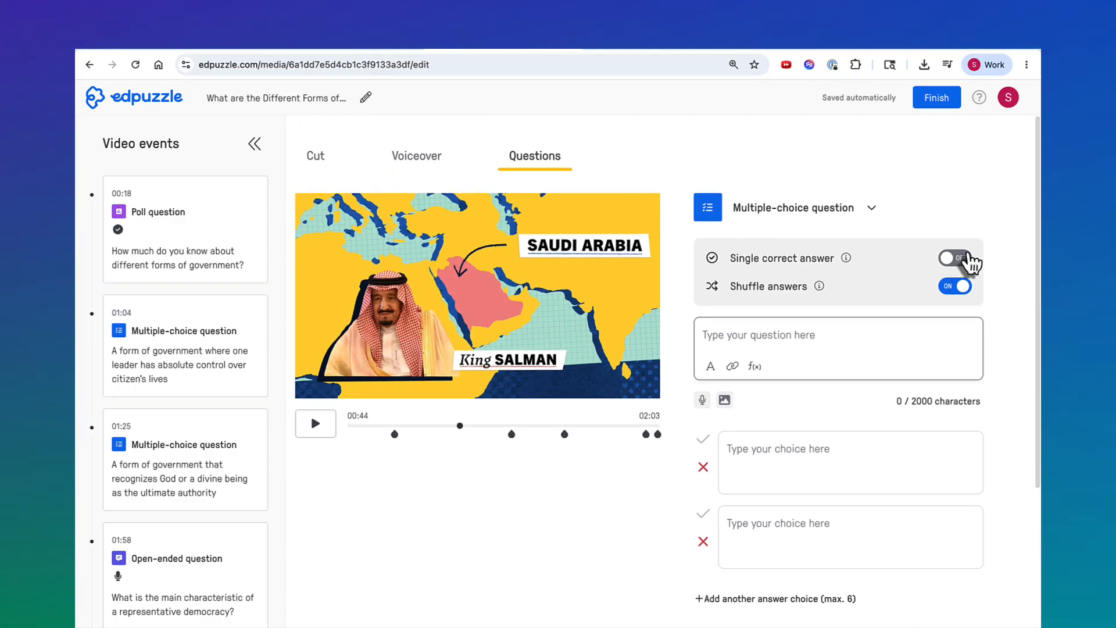
{"action": "scroll", "coordinate": [859, 426], "scroll_direction": "down", "scroll_amount": 2}
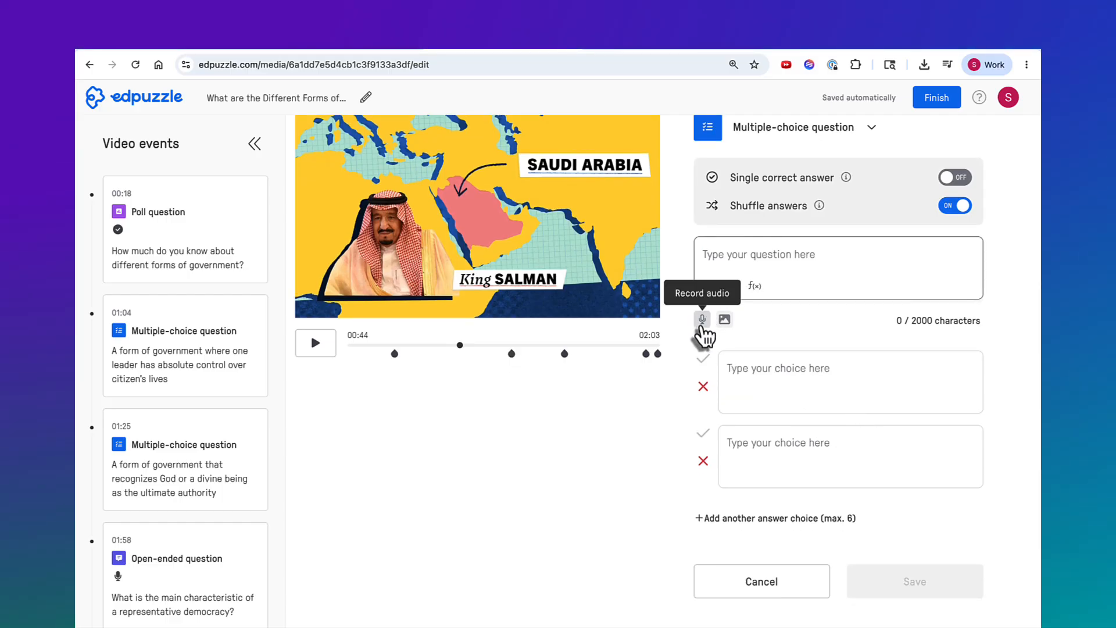
{"action": "left_click", "coordinate": [702, 319]}
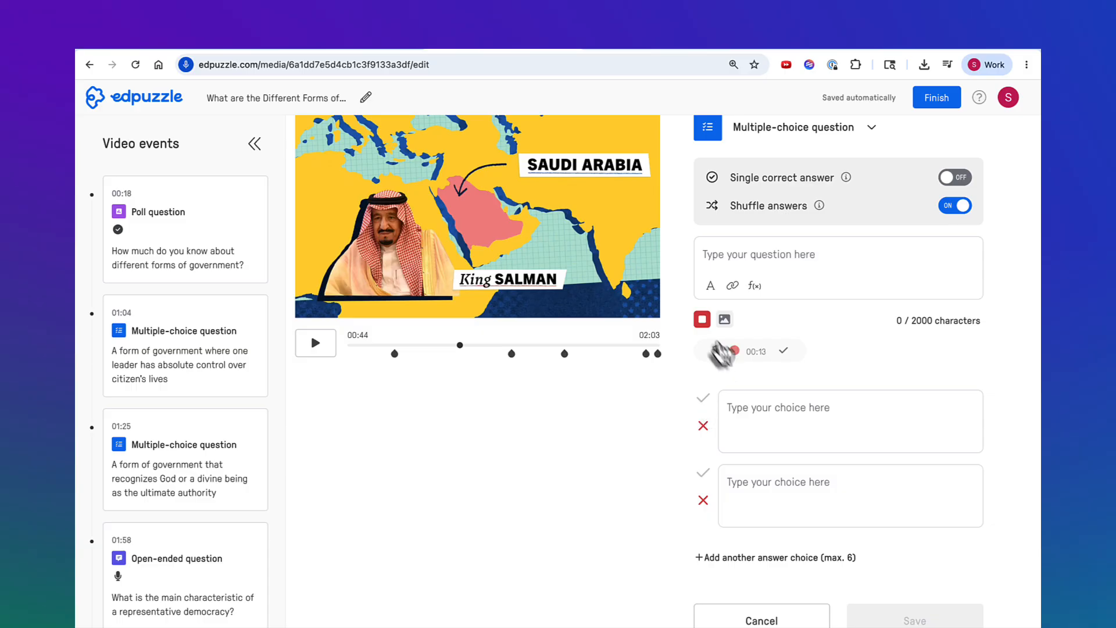
{"action": "left_click", "coordinate": [702, 319]}
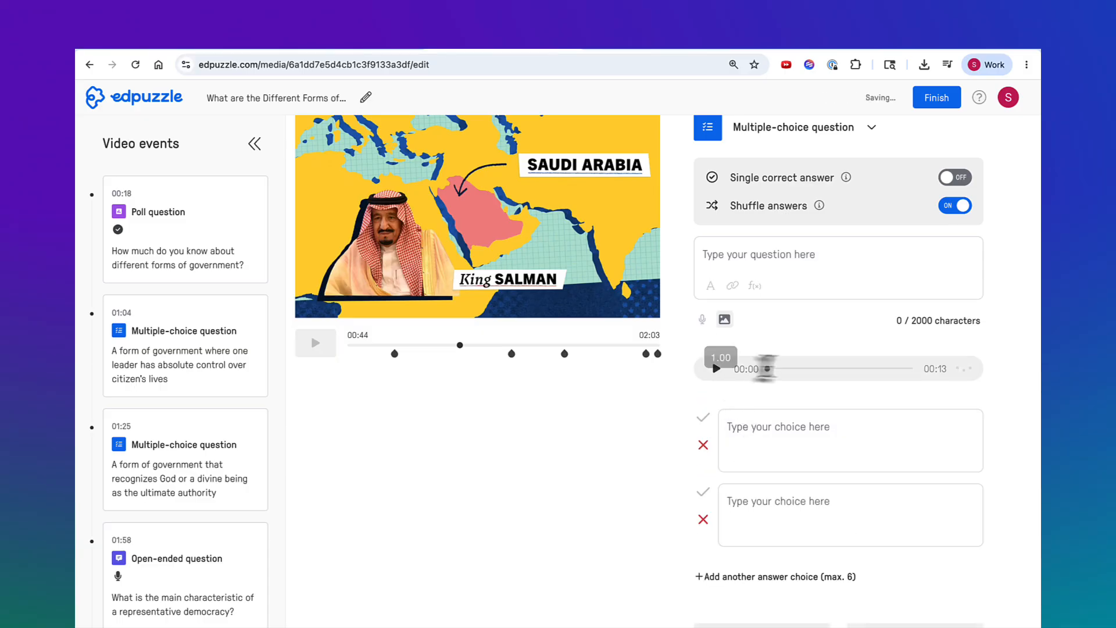
- View the image insertion options for the new multiple-choice question and close them without inserting anything
{"action": "left_click", "coordinate": [785, 267]}
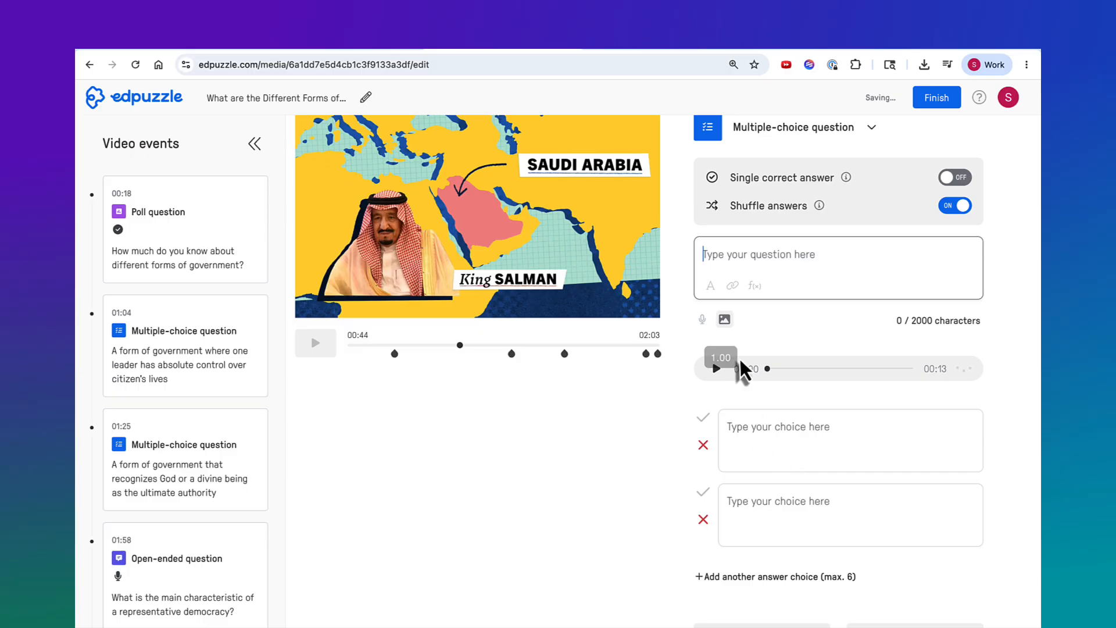
{"action": "left_click", "coordinate": [725, 320]}
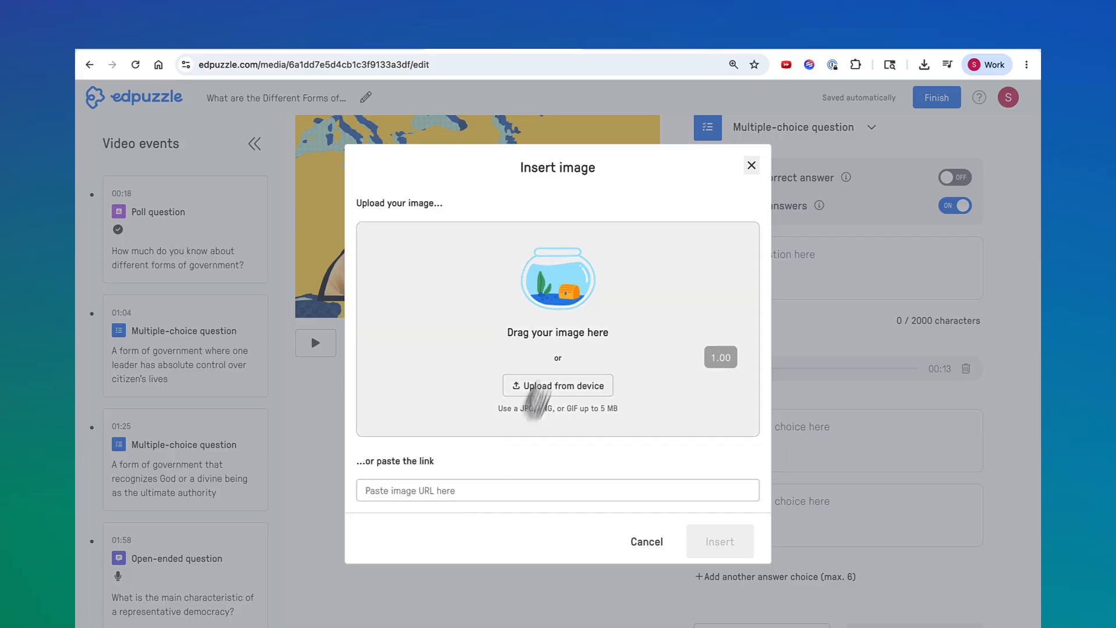
{"action": "left_click", "coordinate": [752, 167]}
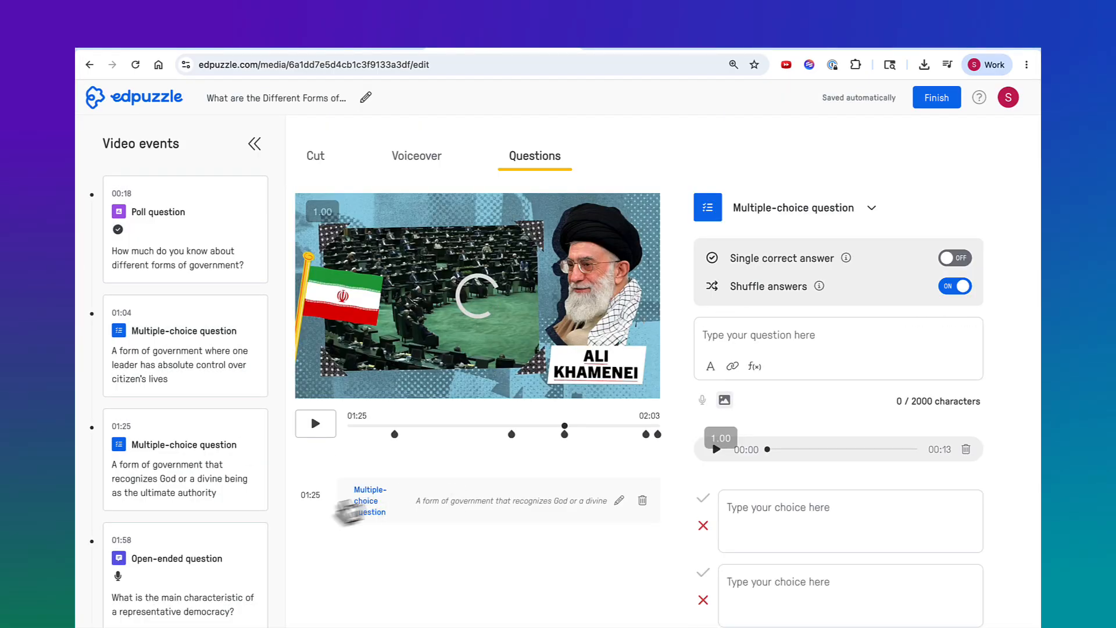
- Set the time of the 01:25 multiple-choice question to 01:45 in the video
{"action": "left_click", "coordinate": [319, 504]}
{"action": "left_click", "coordinate": [314, 496]}
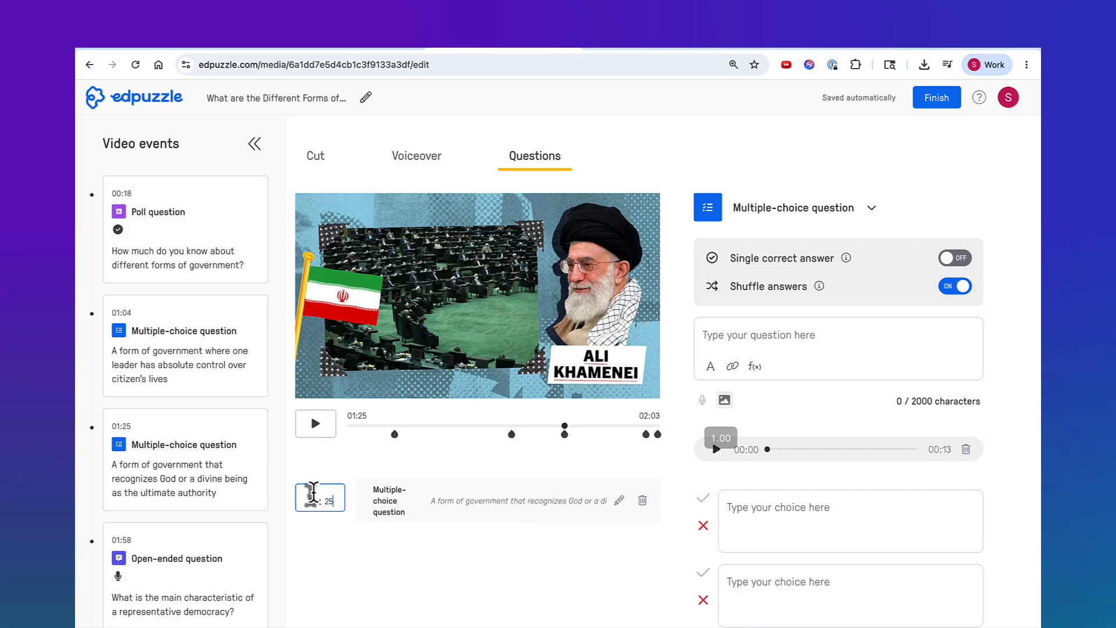
{"action": "double_click", "coordinate": [324, 503]}
{"action": "type", "text": "2"}
{"action": "key", "text": "BackSpace"}
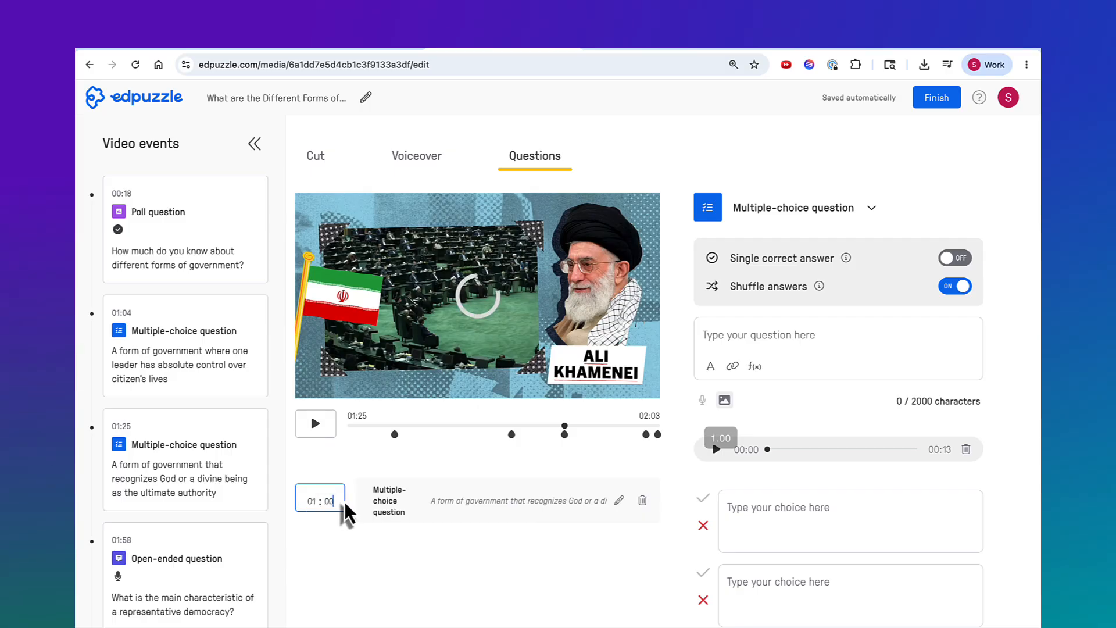
{"action": "type", "text": "45"}
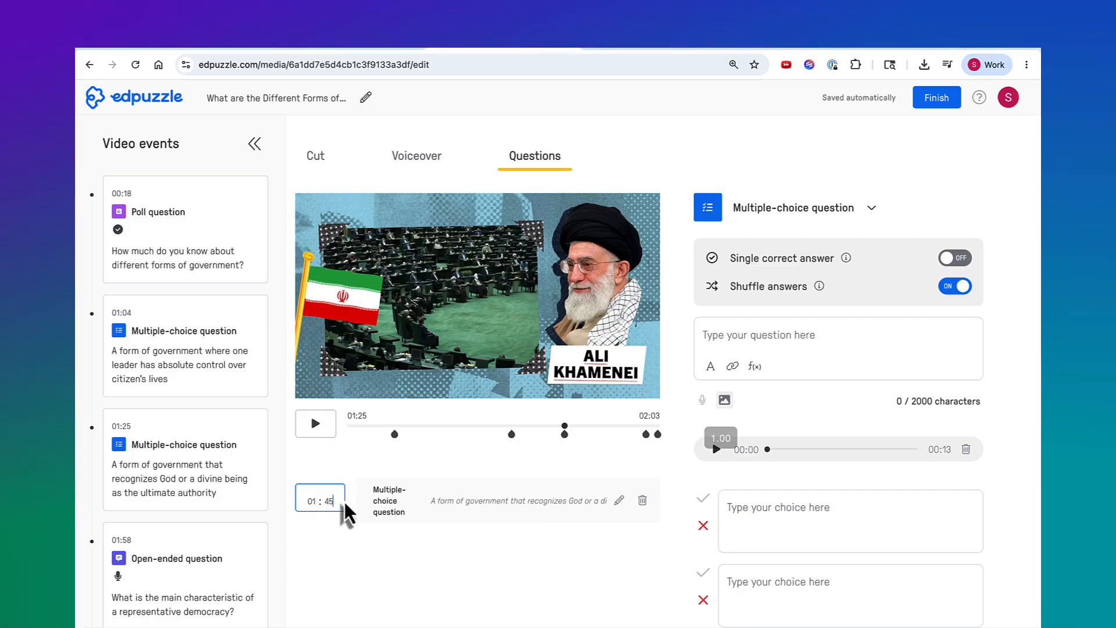
{"action": "left_click", "coordinate": [370, 561]}
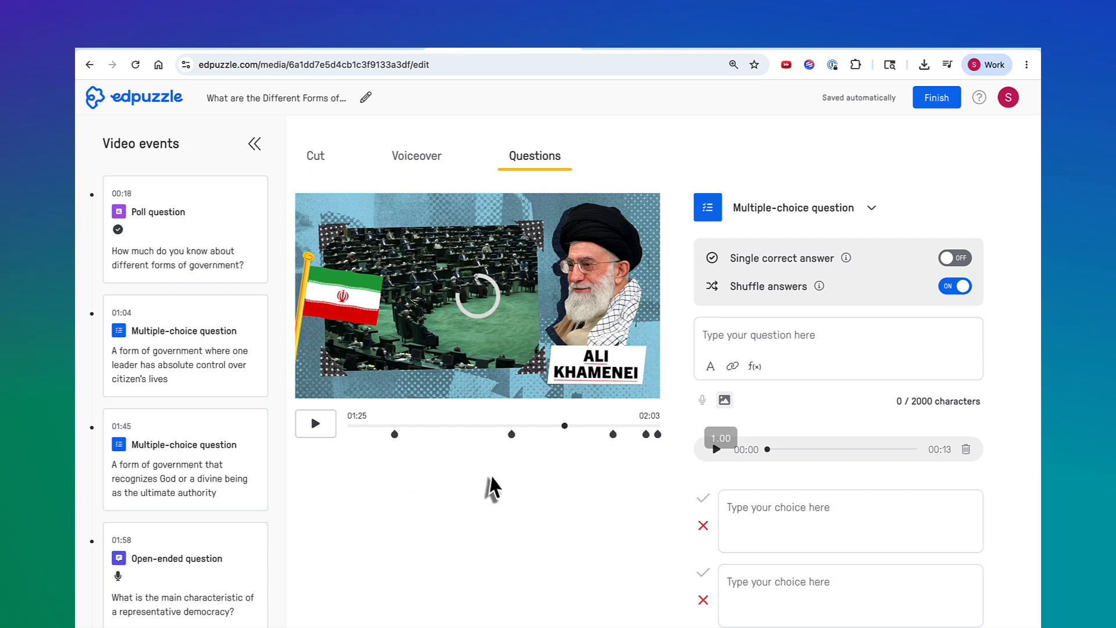
- Change the new question's type to open-ended and open its feedback field
{"action": "scroll", "coordinate": [605, 463], "scroll_direction": "down", "scroll_amount": 2}
{"action": "scroll", "coordinate": [623, 485], "scroll_direction": "up", "scroll_amount": 2}
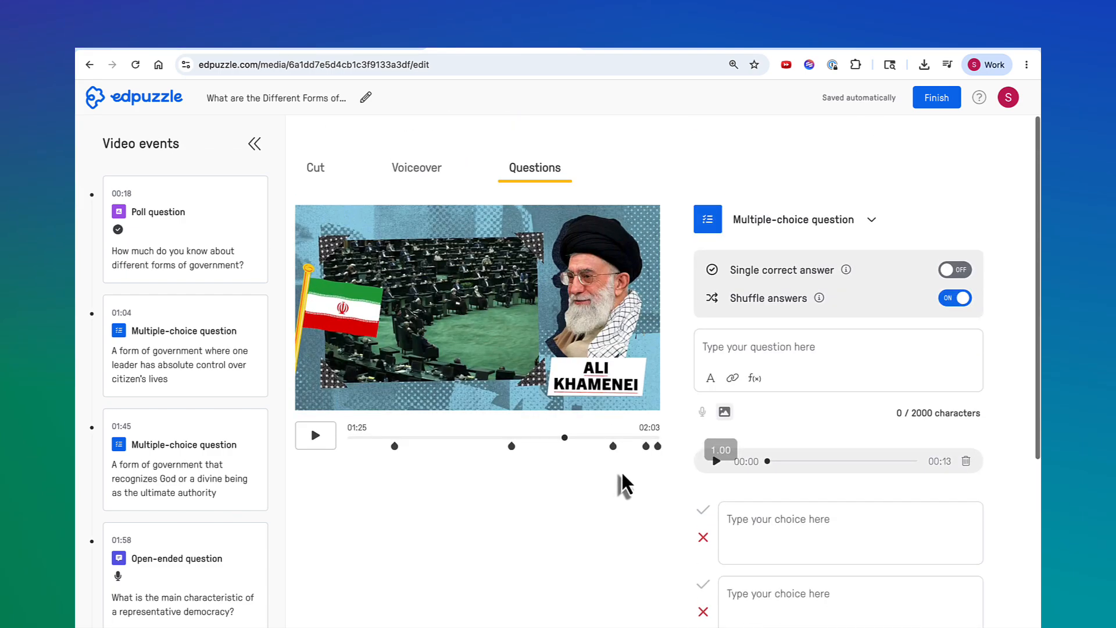
{"action": "left_click", "coordinate": [860, 209]}
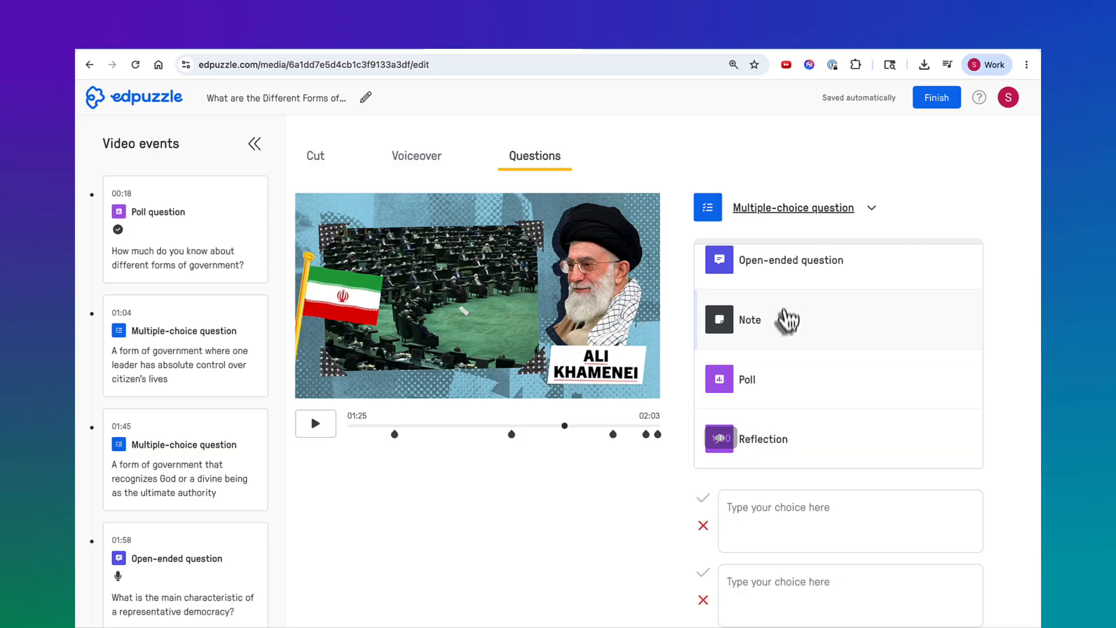
{"action": "scroll", "coordinate": [782, 418], "scroll_direction": "up", "scroll_amount": 1}
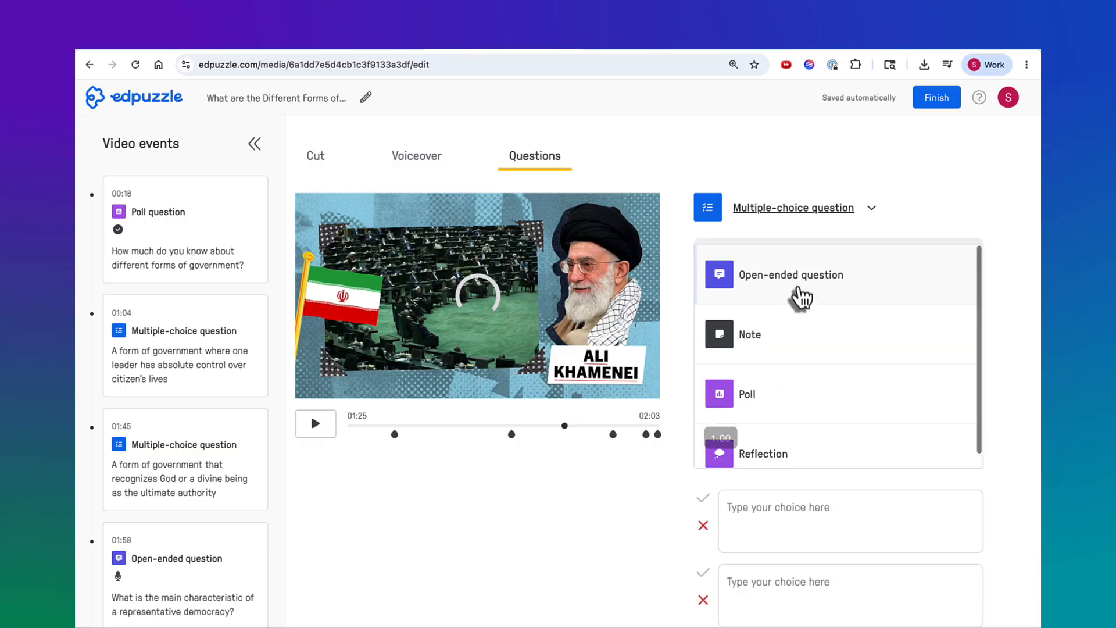
{"action": "left_click", "coordinate": [801, 294]}
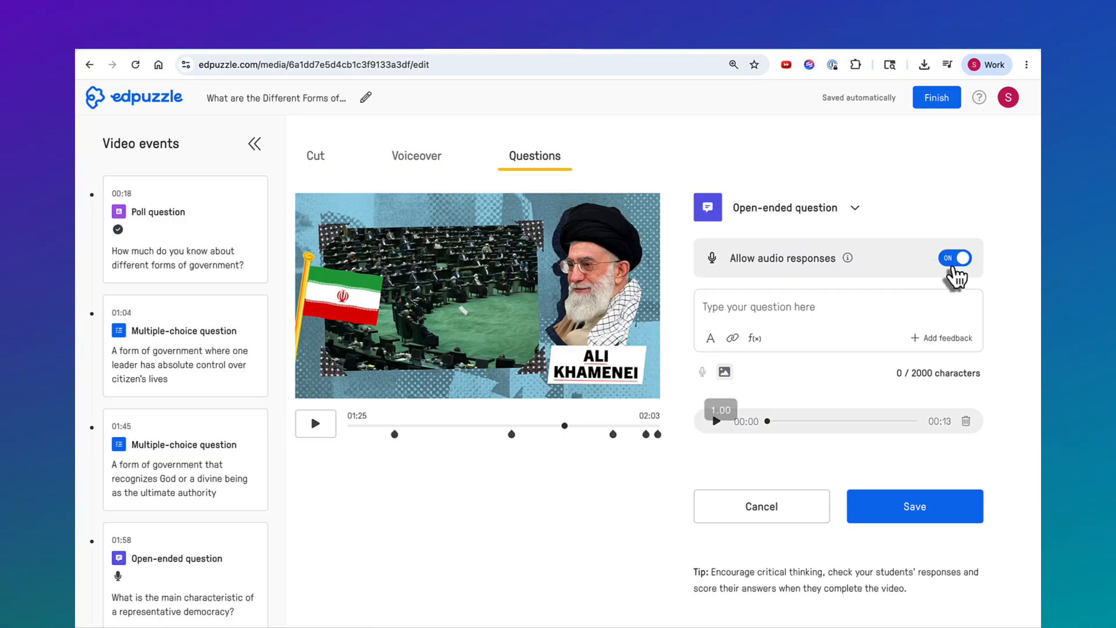
{"action": "left_click", "coordinate": [944, 340]}
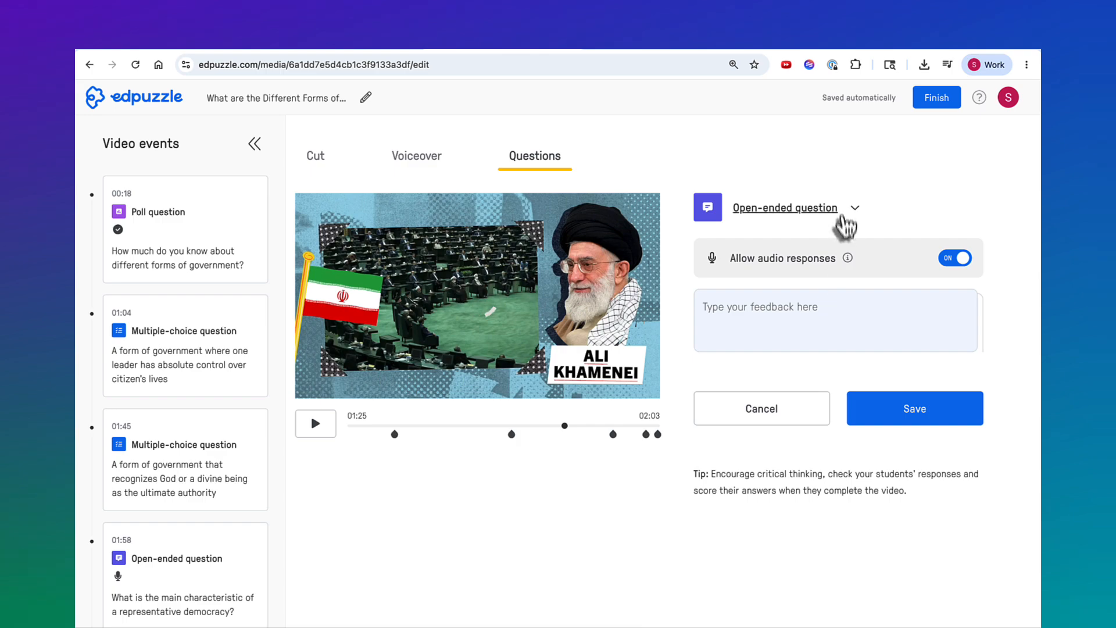
- Change the new question back to multiple choice and open the feedback field for its first answer choice
{"action": "left_click", "coordinate": [852, 210]}
{"action": "scroll", "coordinate": [812, 348], "scroll_direction": "up", "scroll_amount": 1}
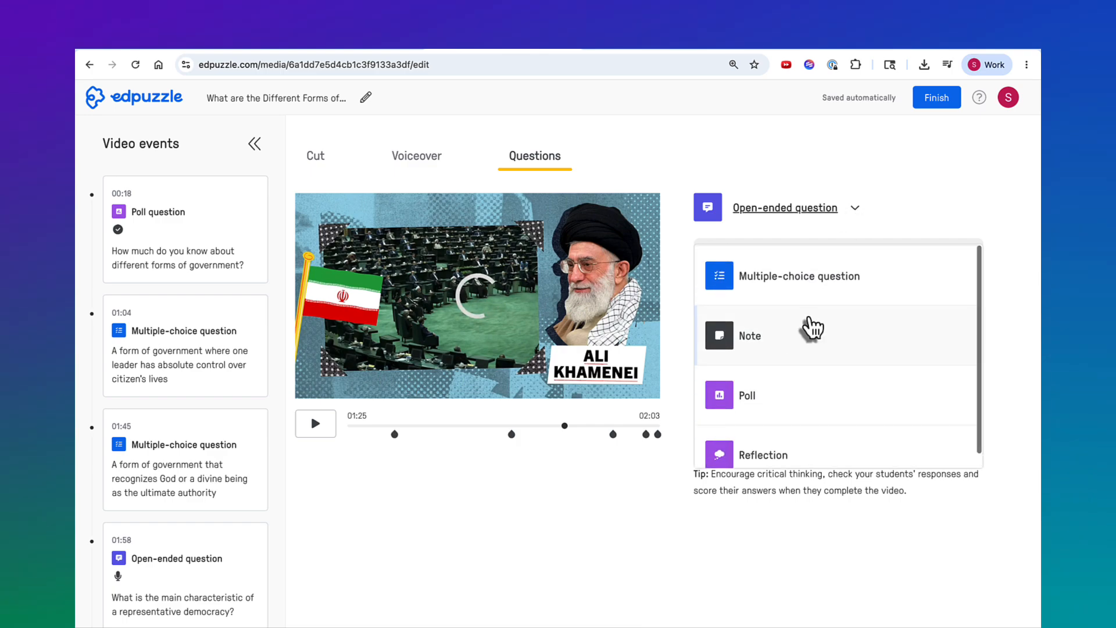
{"action": "left_click", "coordinate": [811, 286]}
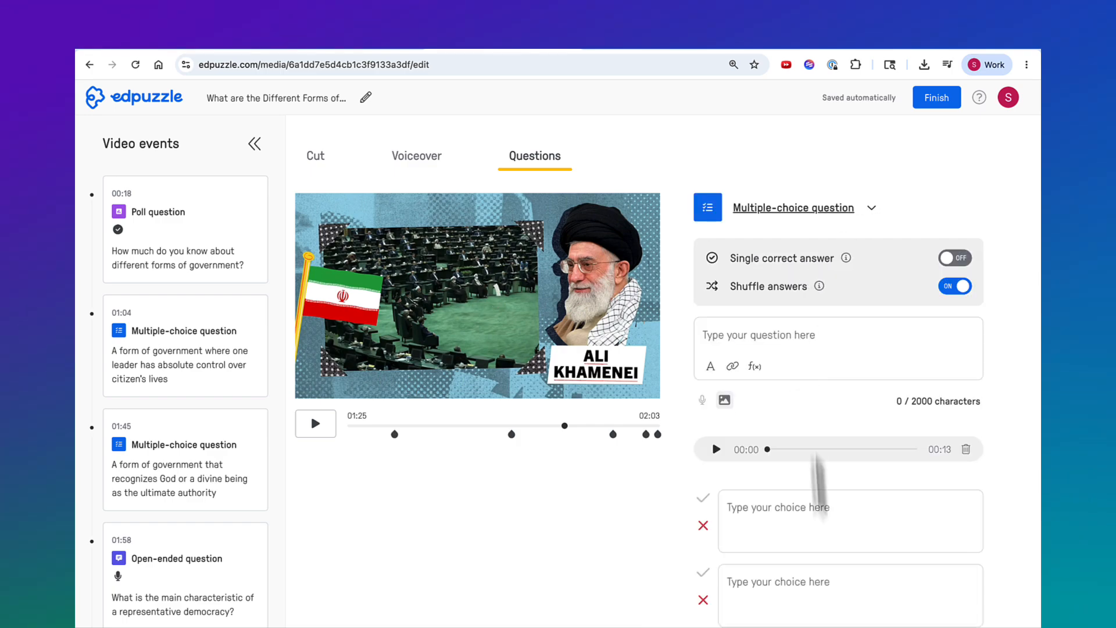
{"action": "left_click", "coordinate": [809, 517]}
{"action": "scroll", "coordinate": [809, 520], "scroll_direction": "down", "scroll_amount": 3}
{"action": "left_click", "coordinate": [946, 372]}
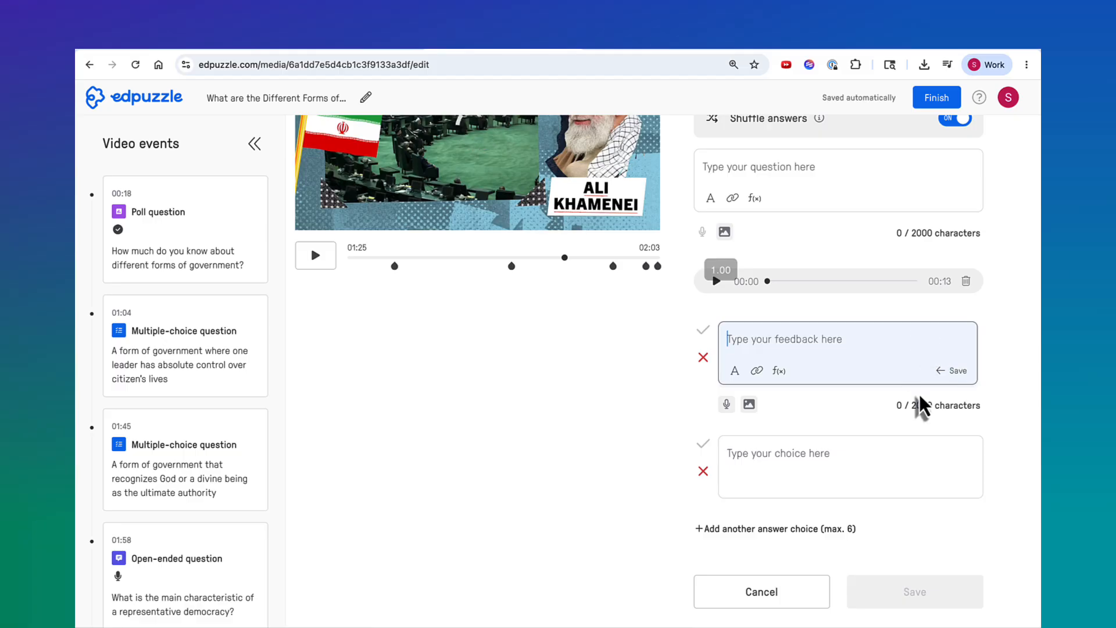
{"action": "scroll", "coordinate": [941, 441], "scroll_direction": "up", "scroll_amount": 3}
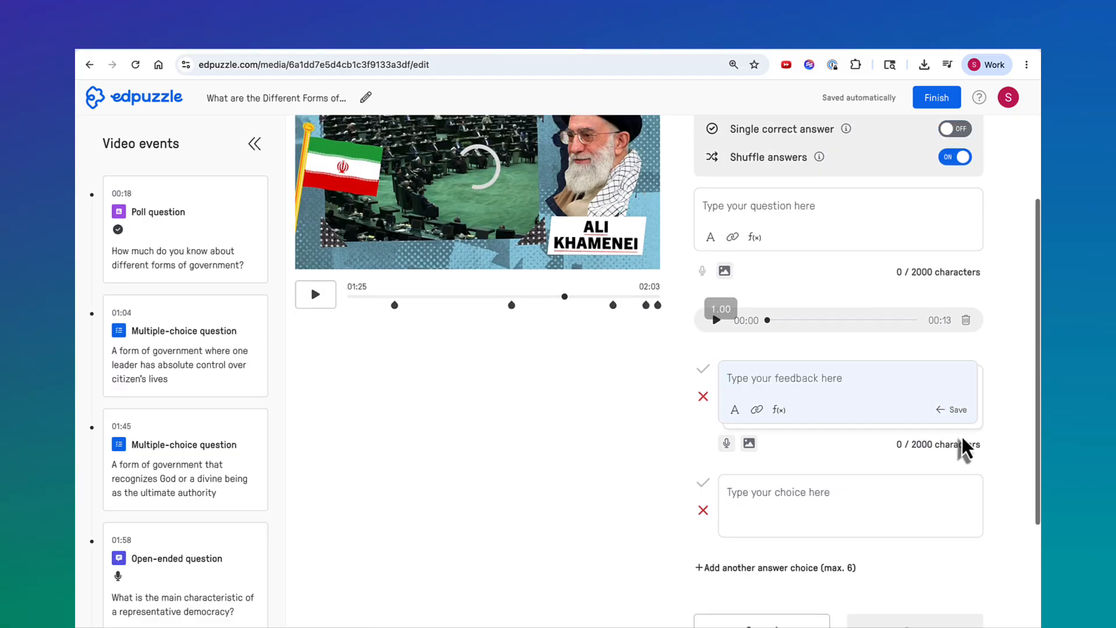
{"action": "scroll", "coordinate": [813, 407], "scroll_direction": "down", "scroll_amount": 5}
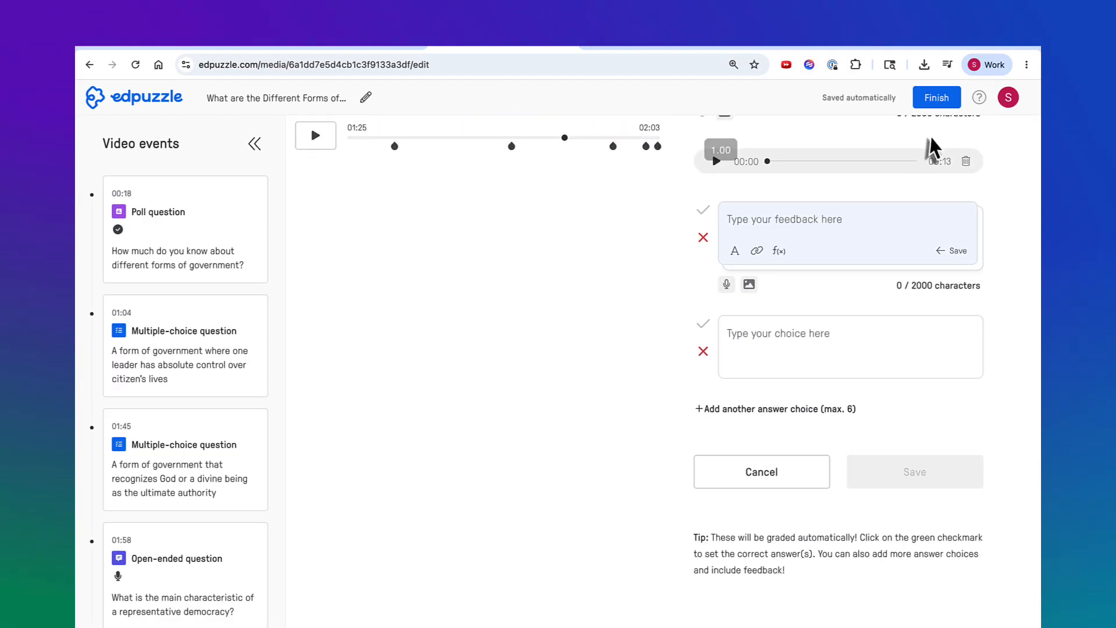
- Finish editing the video lesson and browse the activities in My Content
{"action": "left_click", "coordinate": [939, 99]}
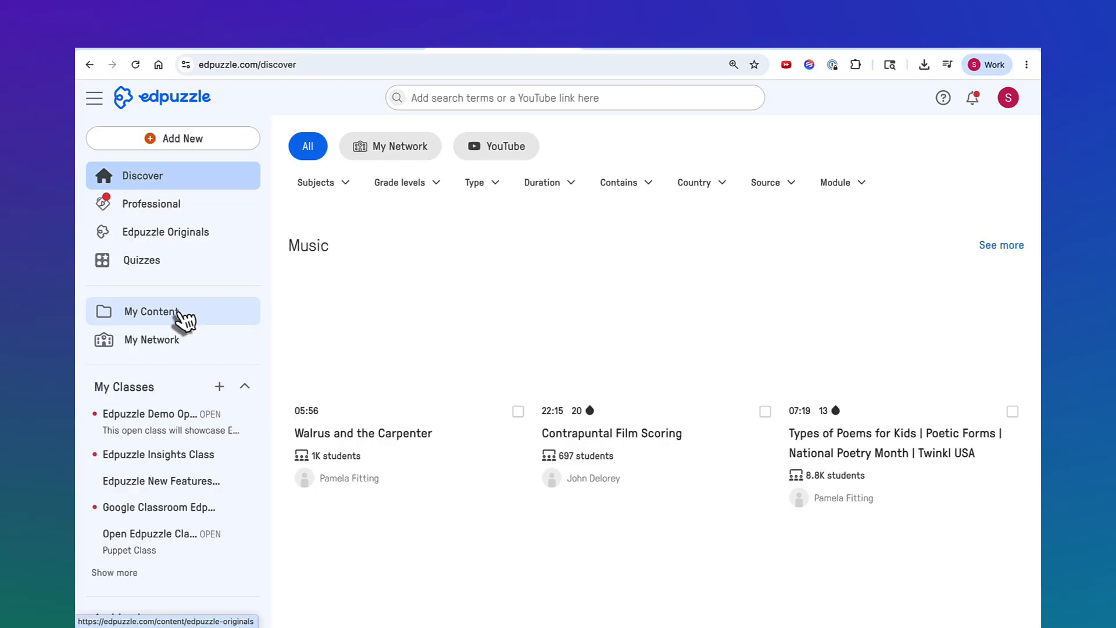
{"action": "left_click", "coordinate": [180, 319]}
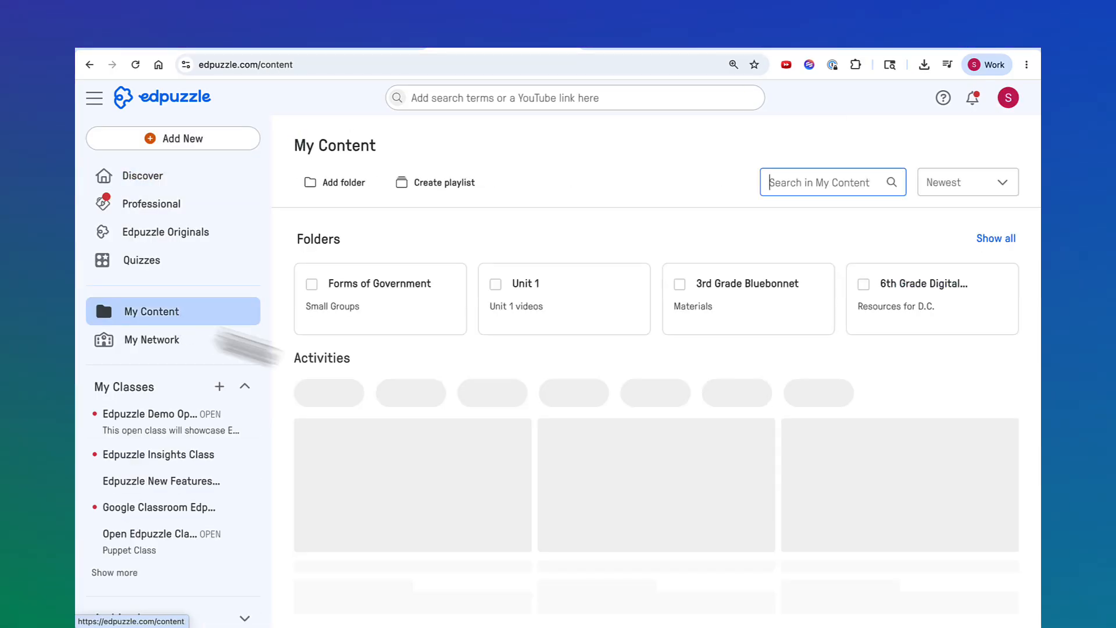
{"action": "scroll", "coordinate": [398, 488], "scroll_direction": "down", "scroll_amount": 3}
{"action": "scroll", "coordinate": [509, 359], "scroll_direction": "up", "scroll_amount": 2}
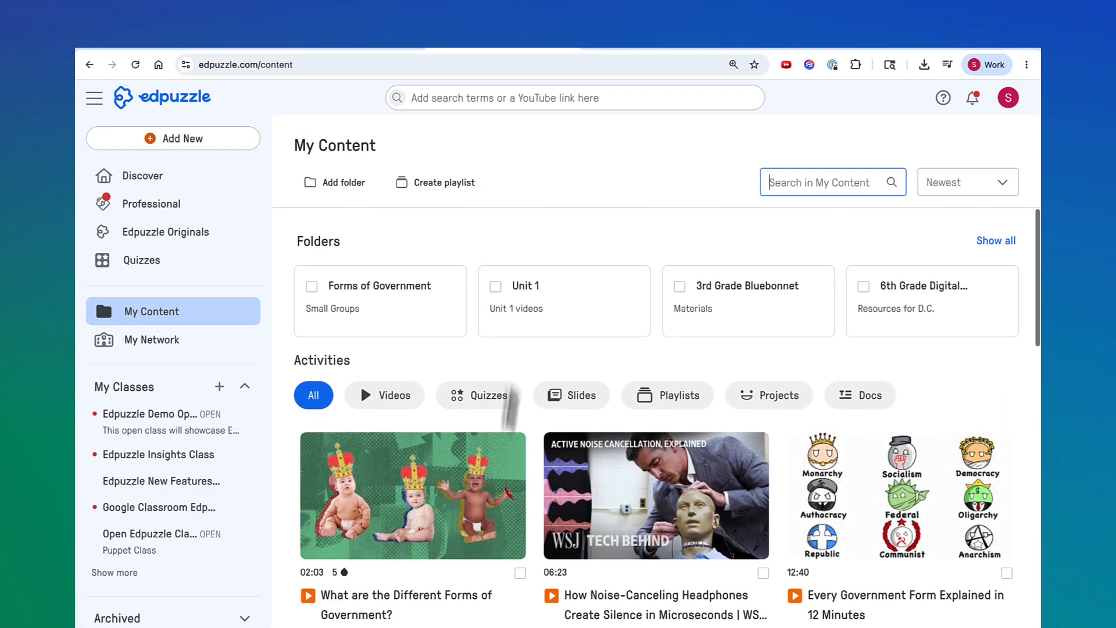
{"action": "scroll", "coordinate": [500, 465], "scroll_direction": "down", "scroll_amount": 2}
{"action": "scroll", "coordinate": [485, 488], "scroll_direction": "up", "scroll_amount": 2}
{"action": "scroll", "coordinate": [491, 447], "scroll_direction": "up", "scroll_amount": 1}
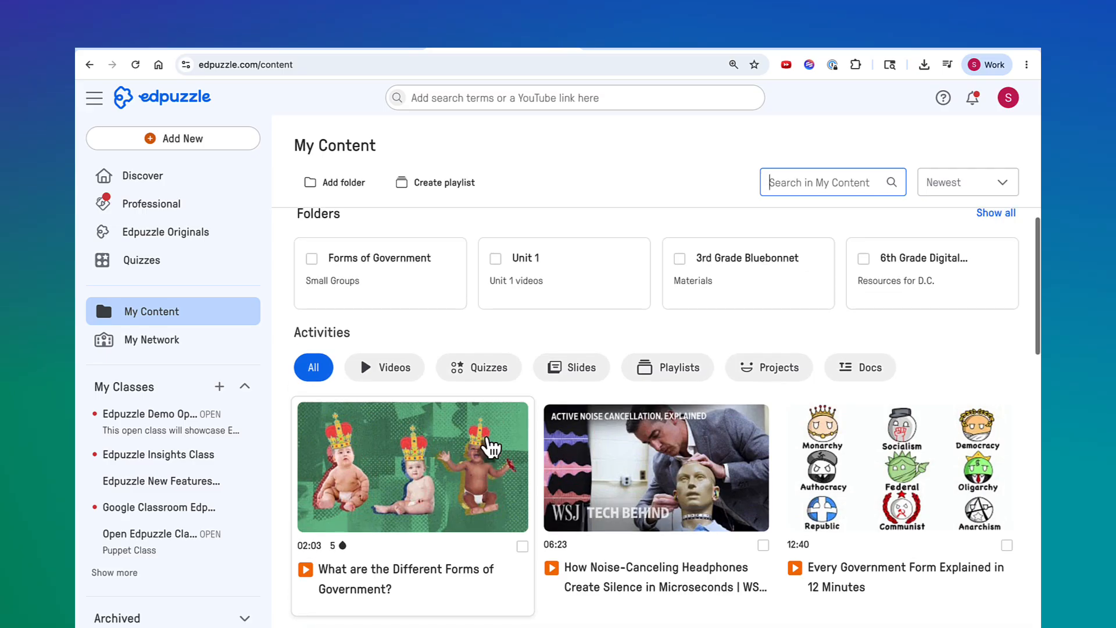
{"action": "scroll", "coordinate": [502, 468], "scroll_direction": "up", "scroll_amount": 1}
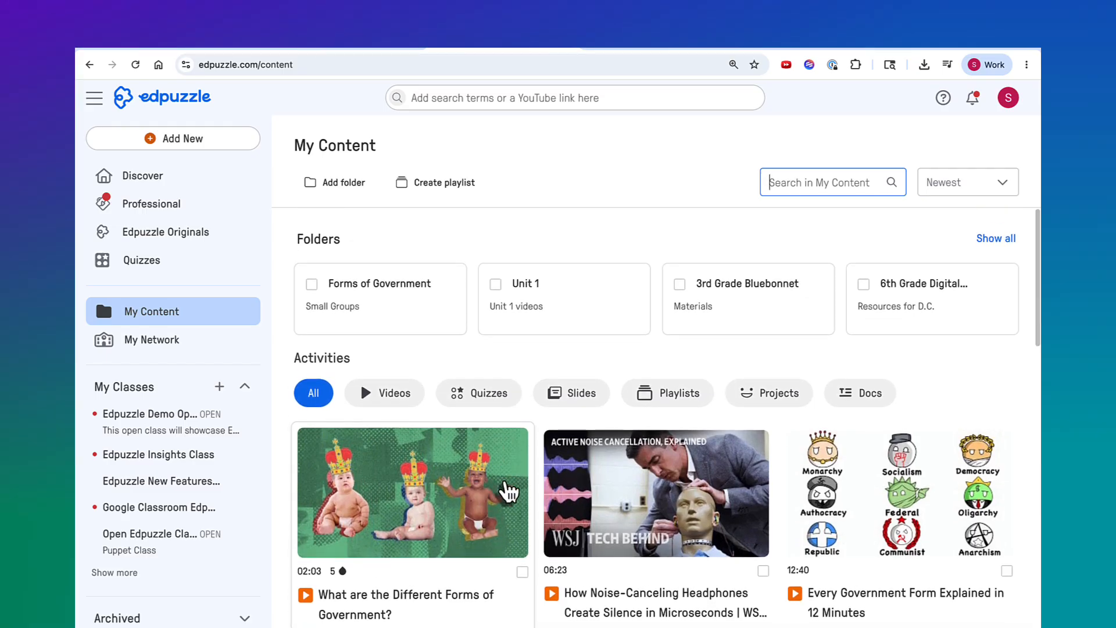
- Create a new folder named "Forms of Govt" with the description "Unit 1"
{"action": "left_click", "coordinate": [346, 184]}
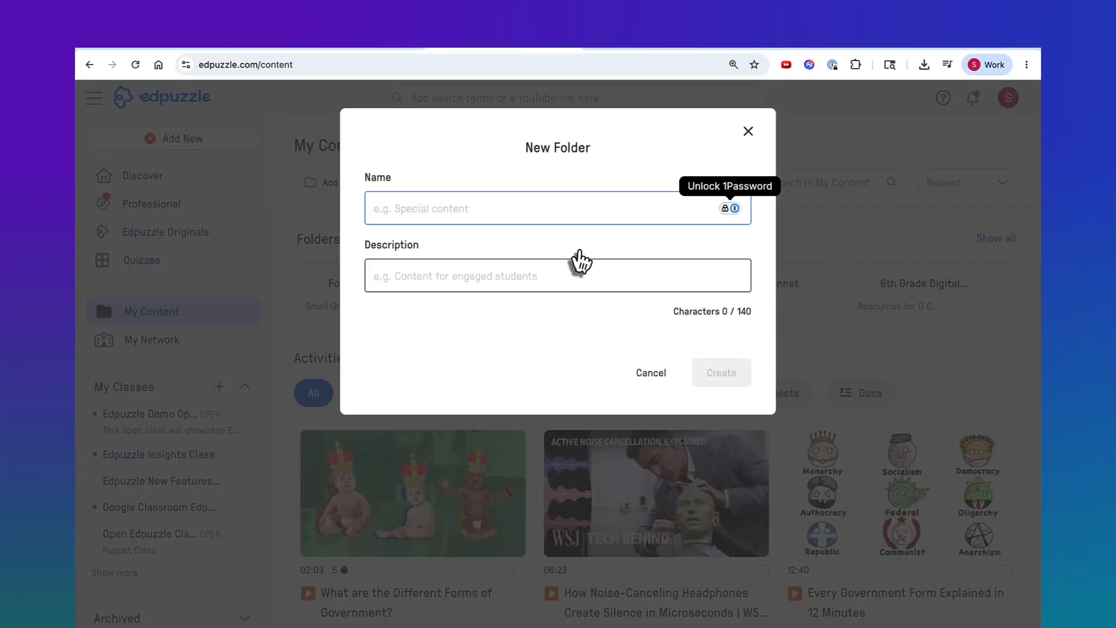
{"action": "type", "text": "For"}
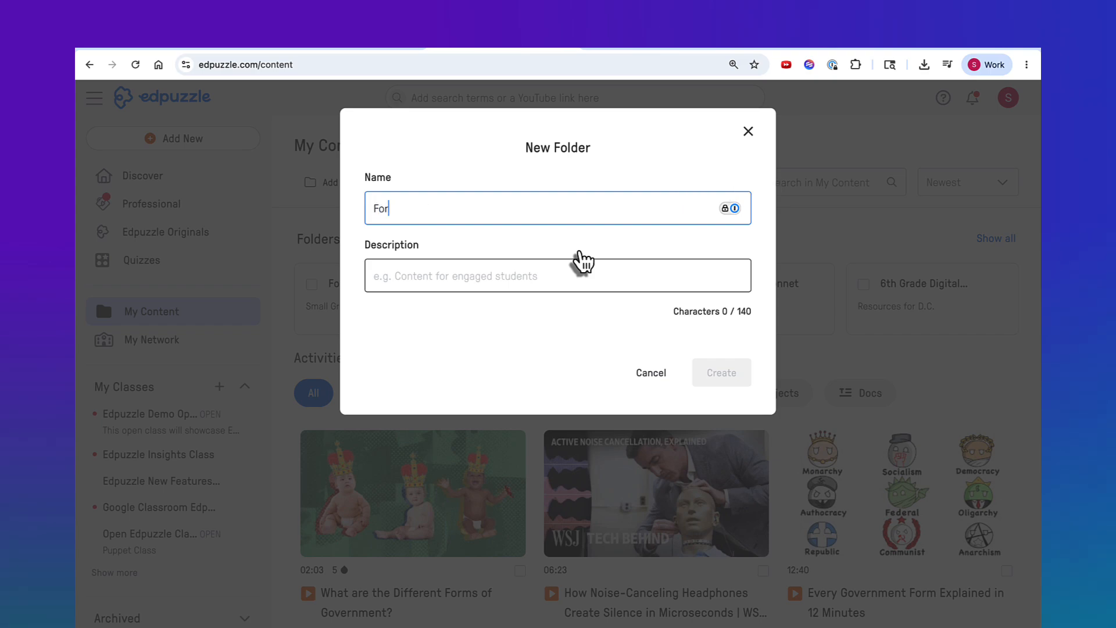
{"action": "type", "text": "ms of Govt"}
{"action": "left_click", "coordinate": [551, 282]}
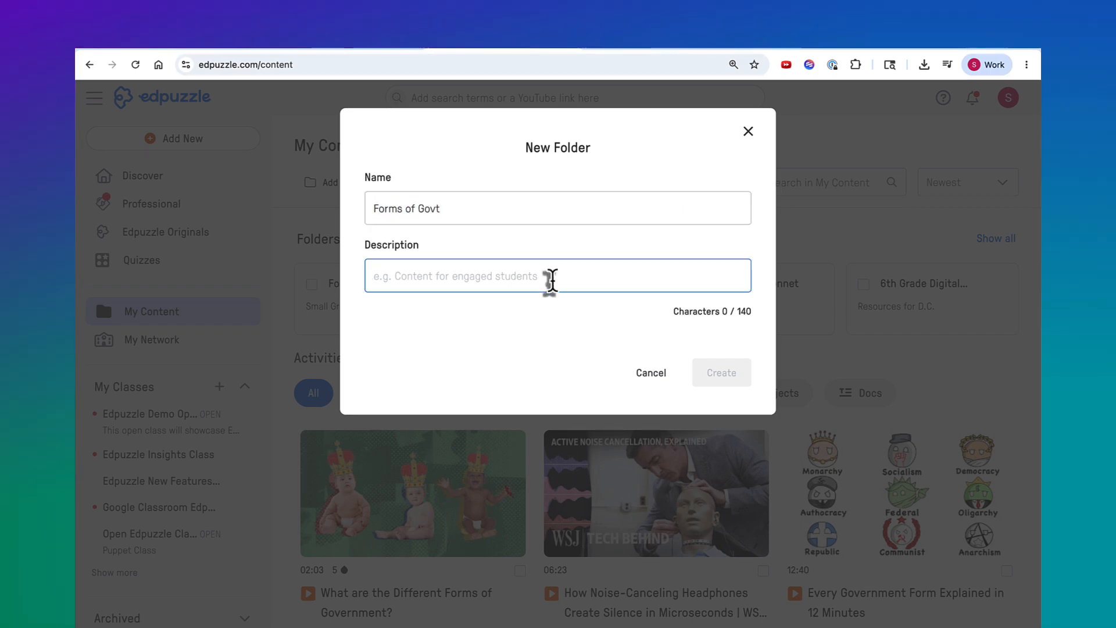
{"action": "type", "text": "Unit 1"}
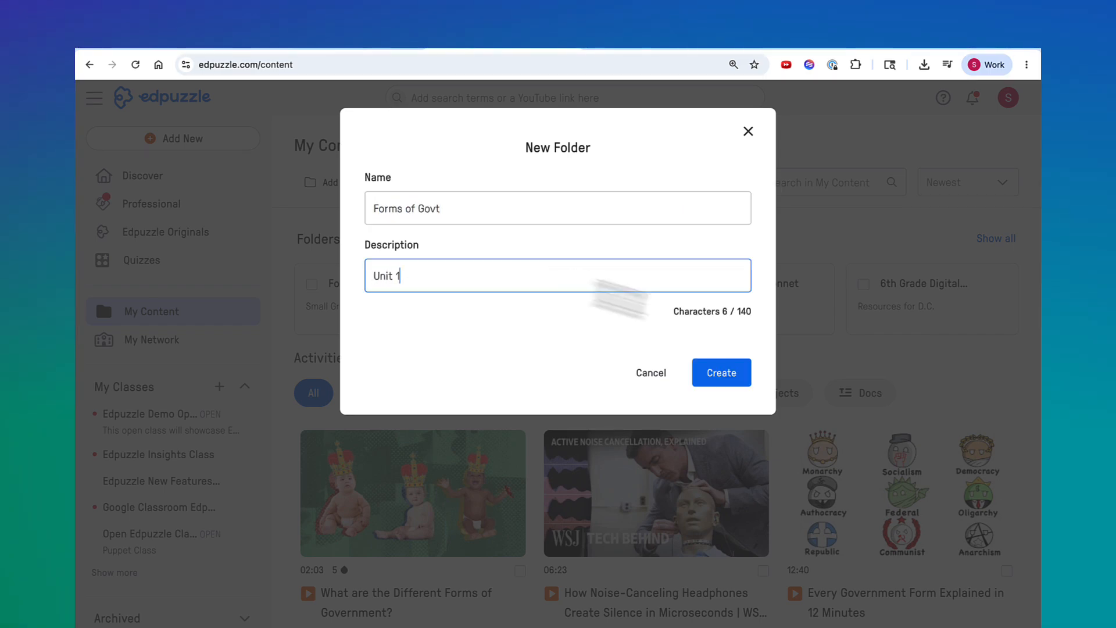
{"action": "left_click", "coordinate": [724, 377]}
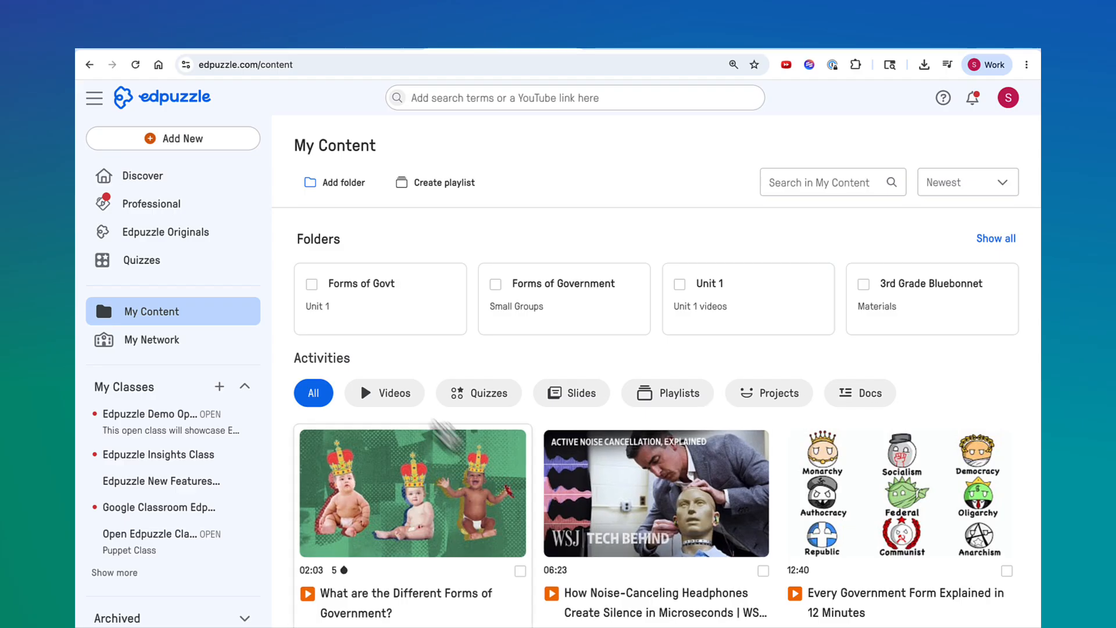
- Move "What are the Different Forms of Government?" and "Every Government Form Explained in 12 Minutes" into a folder, and show all folders
{"action": "left_click", "coordinate": [520, 571]}
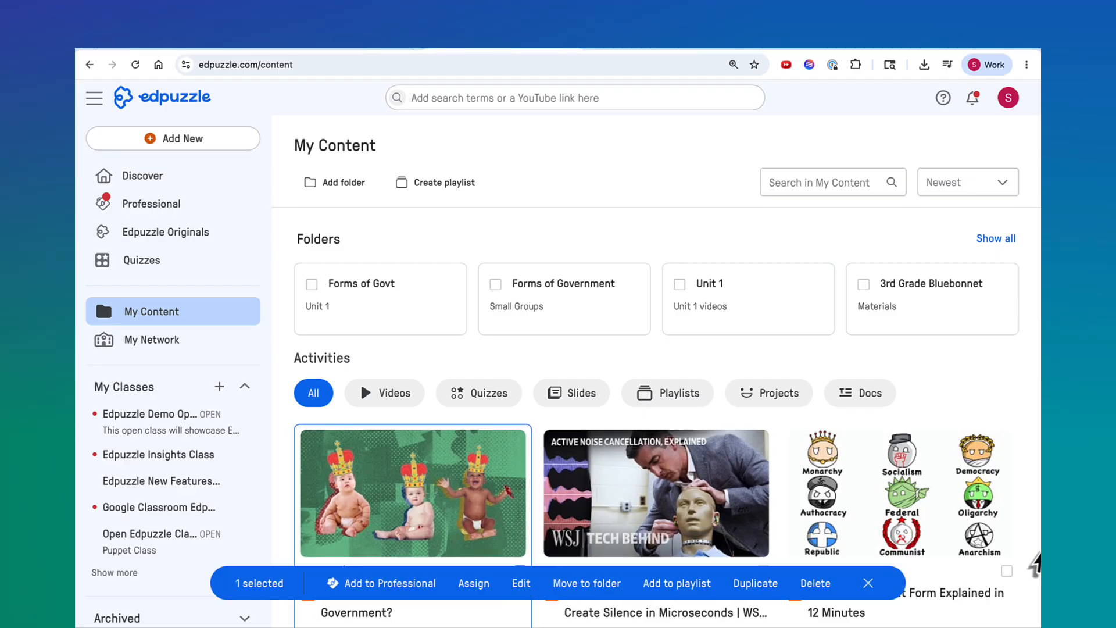
{"action": "left_click", "coordinate": [1006, 570]}
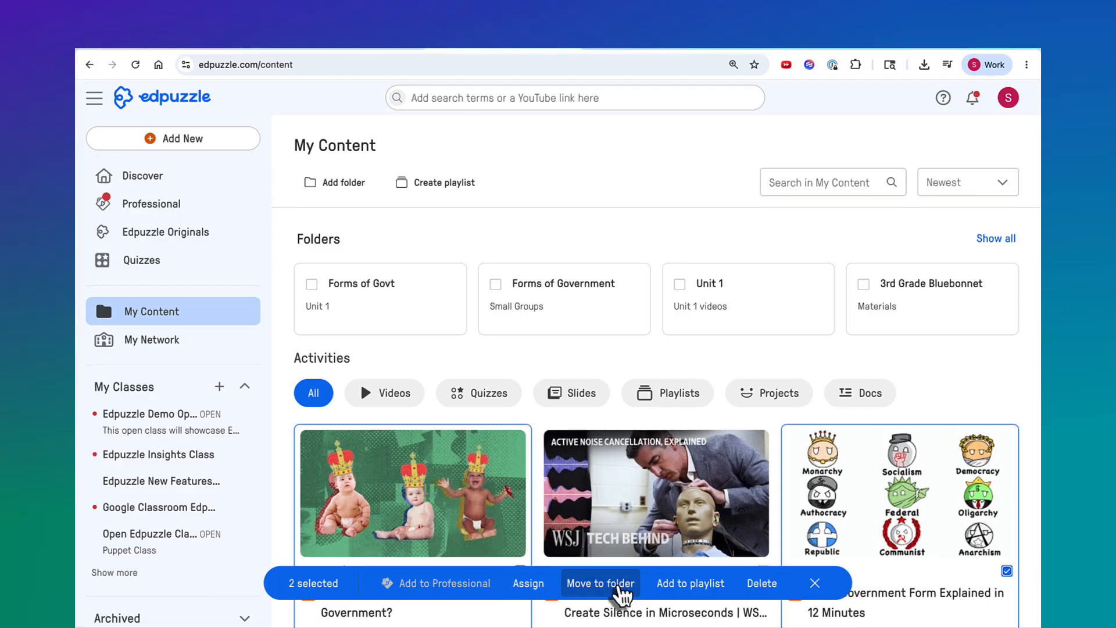
{"action": "left_click", "coordinate": [621, 586]}
{"action": "scroll", "coordinate": [558, 294], "scroll_direction": "down", "scroll_amount": 1}
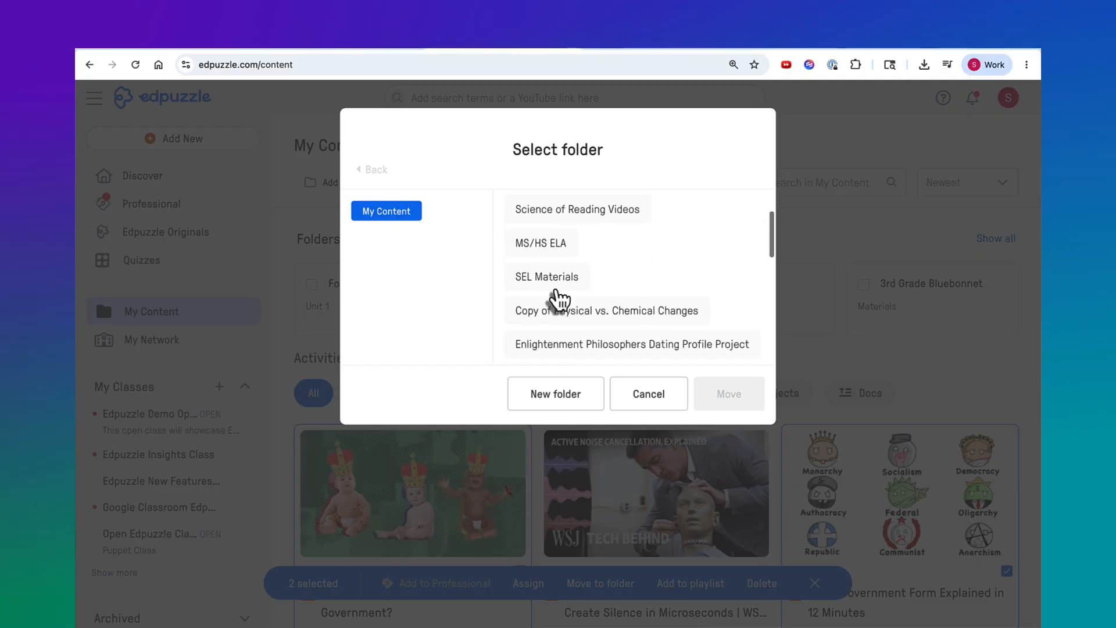
{"action": "scroll", "coordinate": [559, 301], "scroll_direction": "down", "scroll_amount": 2}
{"action": "scroll", "coordinate": [560, 304], "scroll_direction": "up", "scroll_amount": 4}
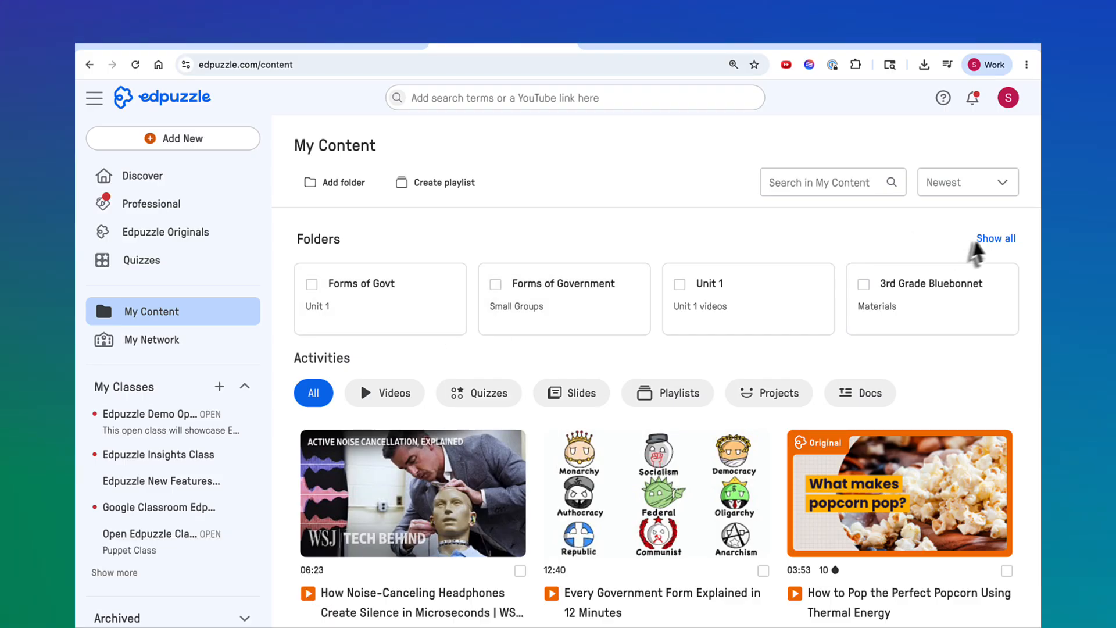
{"action": "left_click", "coordinate": [981, 241]}
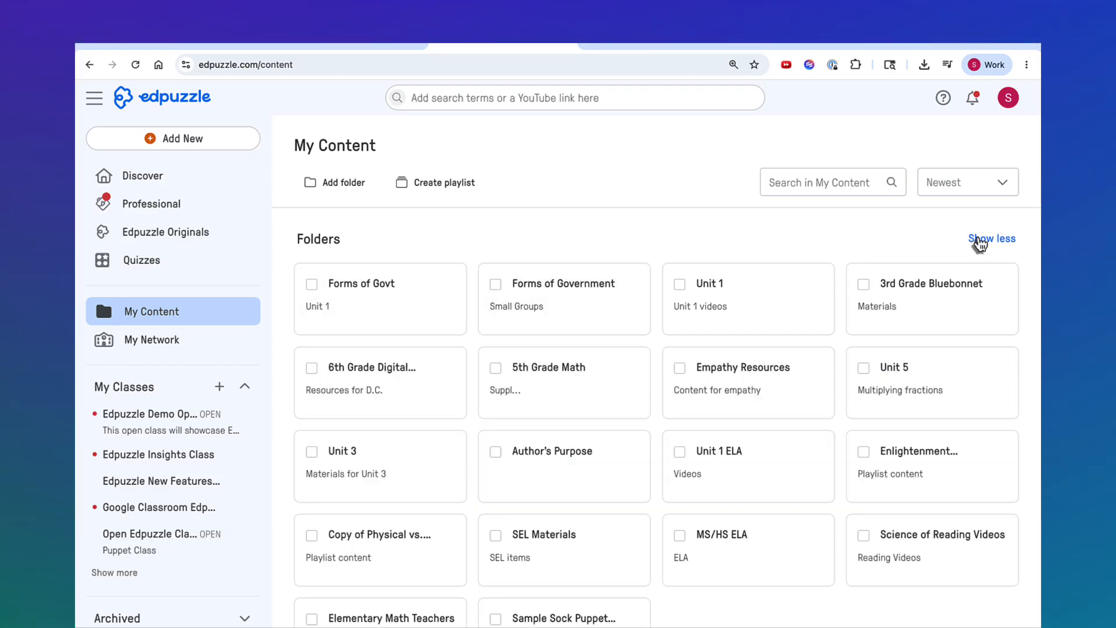